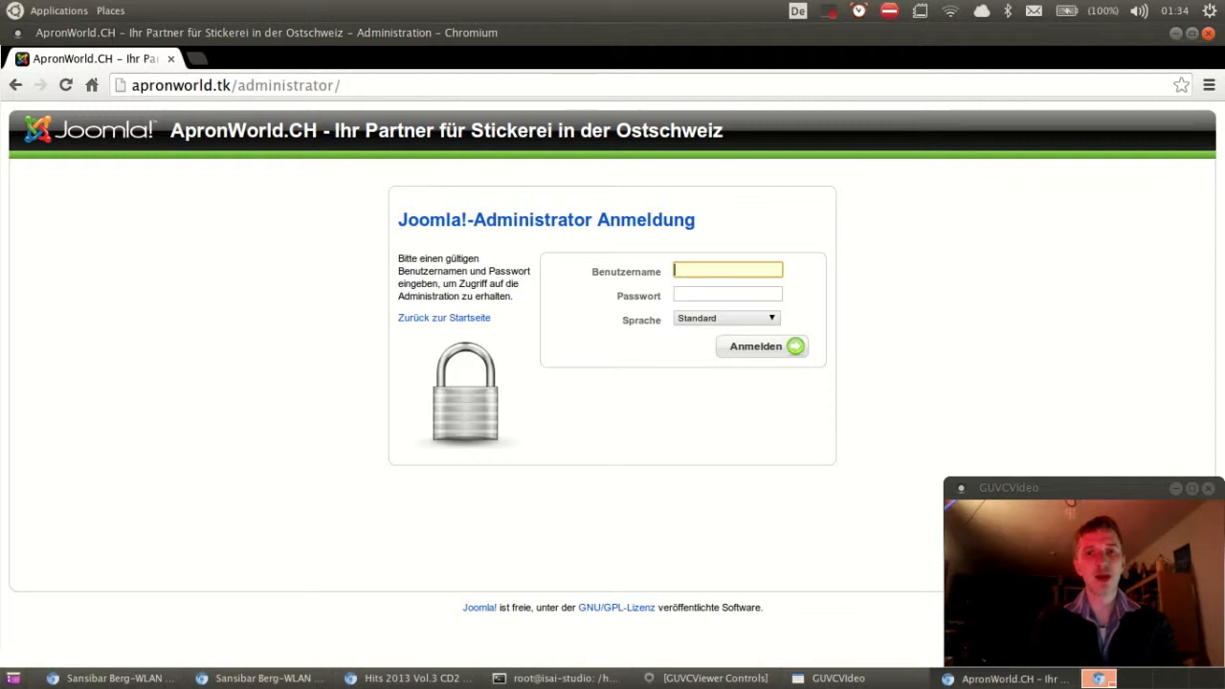
# Step: Log in as admin with the account password to reach the control panel
pyautogui.write('admin')
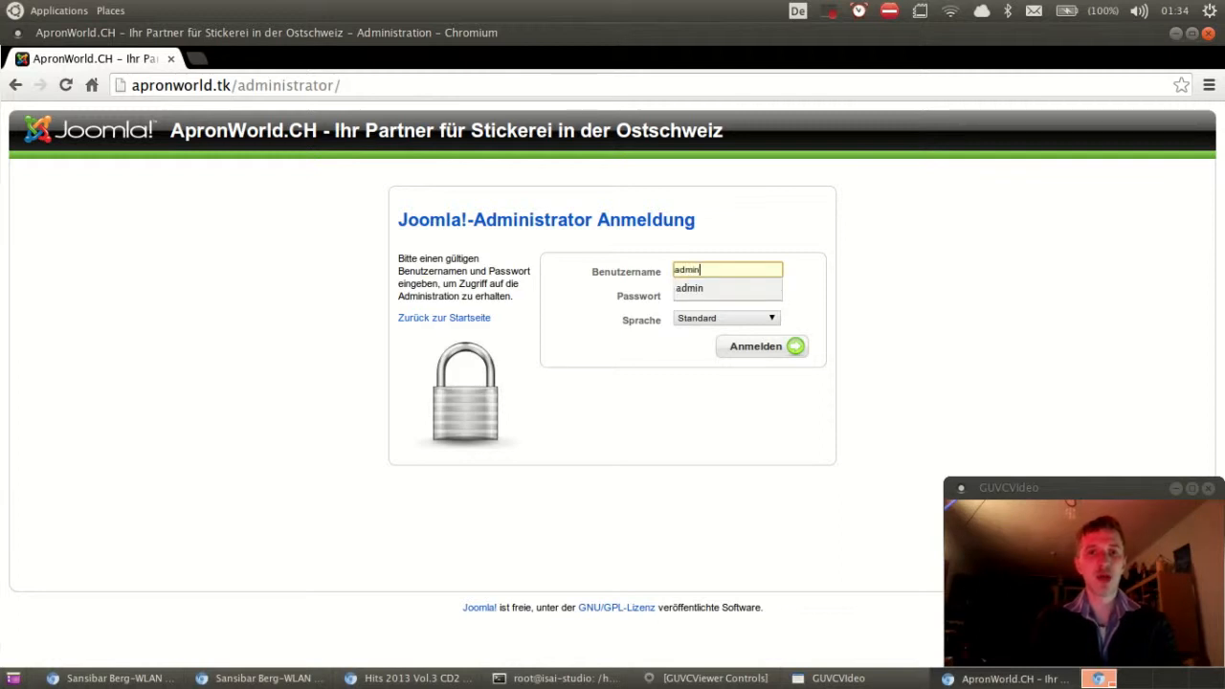
pyautogui.press('Tab')
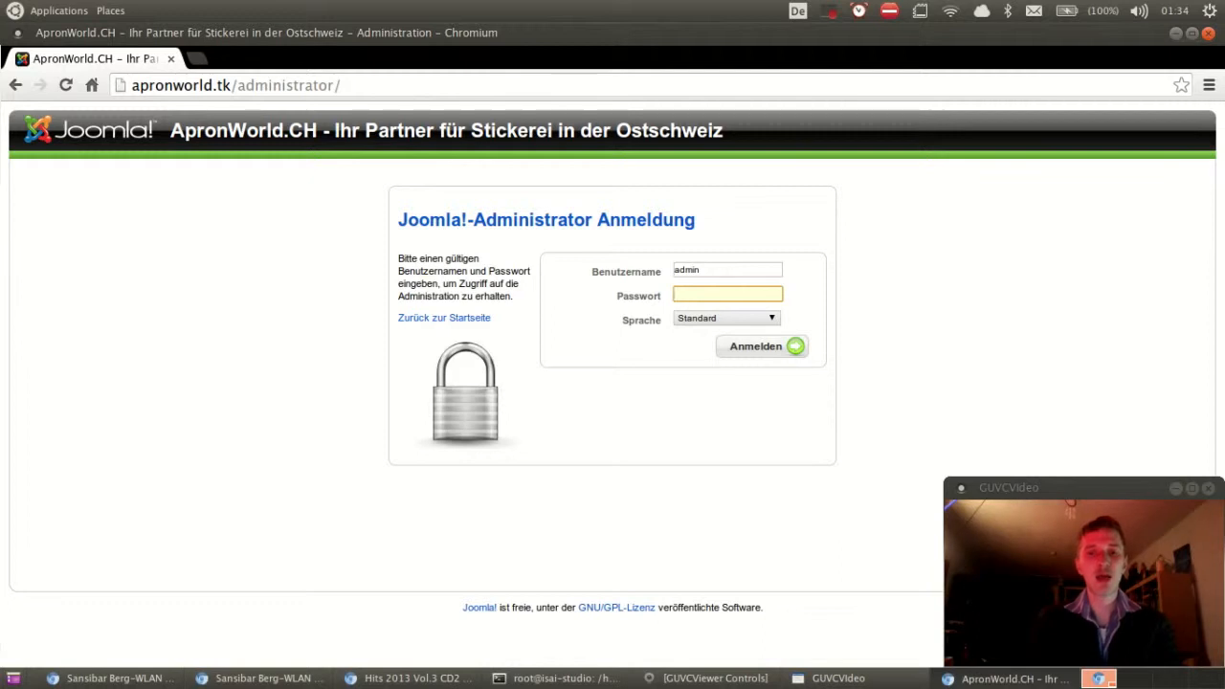
pyautogui.write('•••••••')
pyautogui.press('Return')
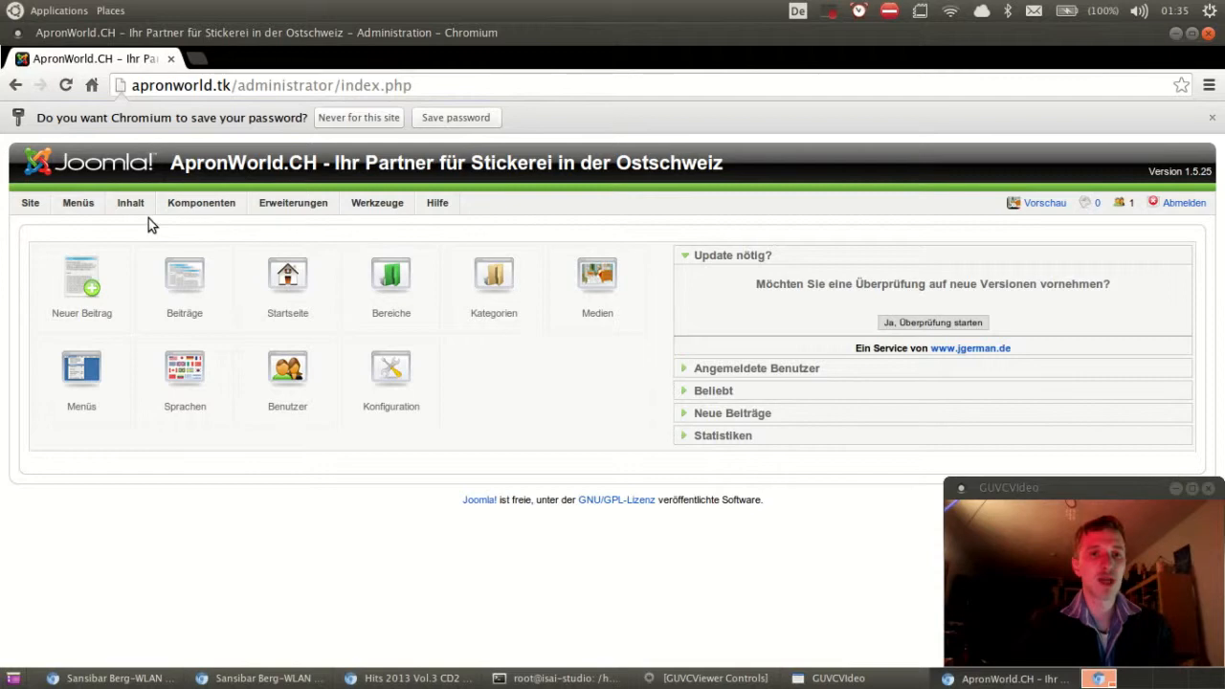
# Step: Open Inhalt > Beiträge and check the Freigabe-Information tooltips of the articles
pyautogui.moveTo(143, 209)
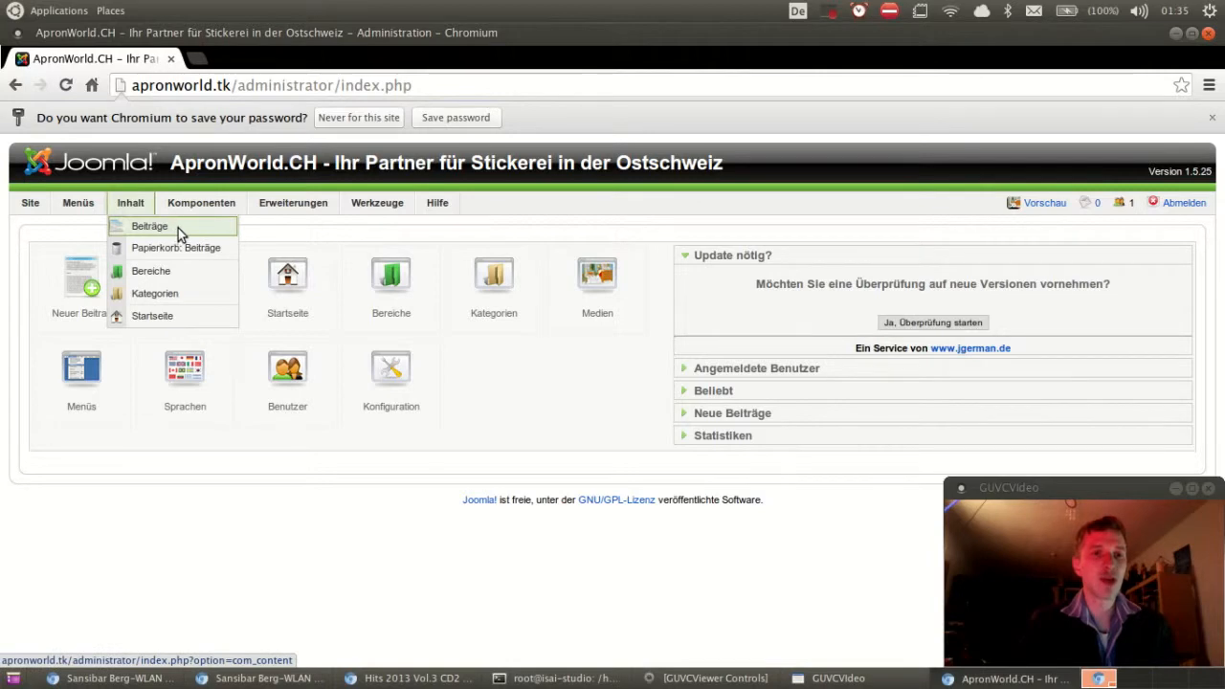
pyautogui.click(187, 232)
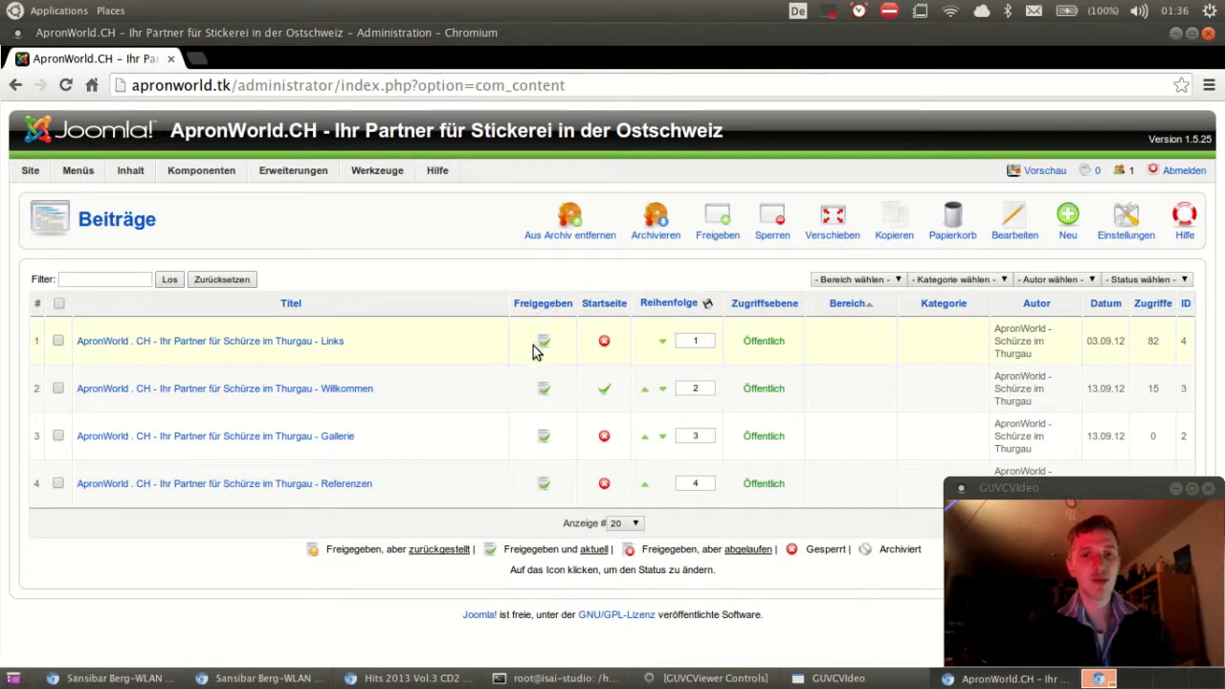
pyautogui.moveTo(545, 397)
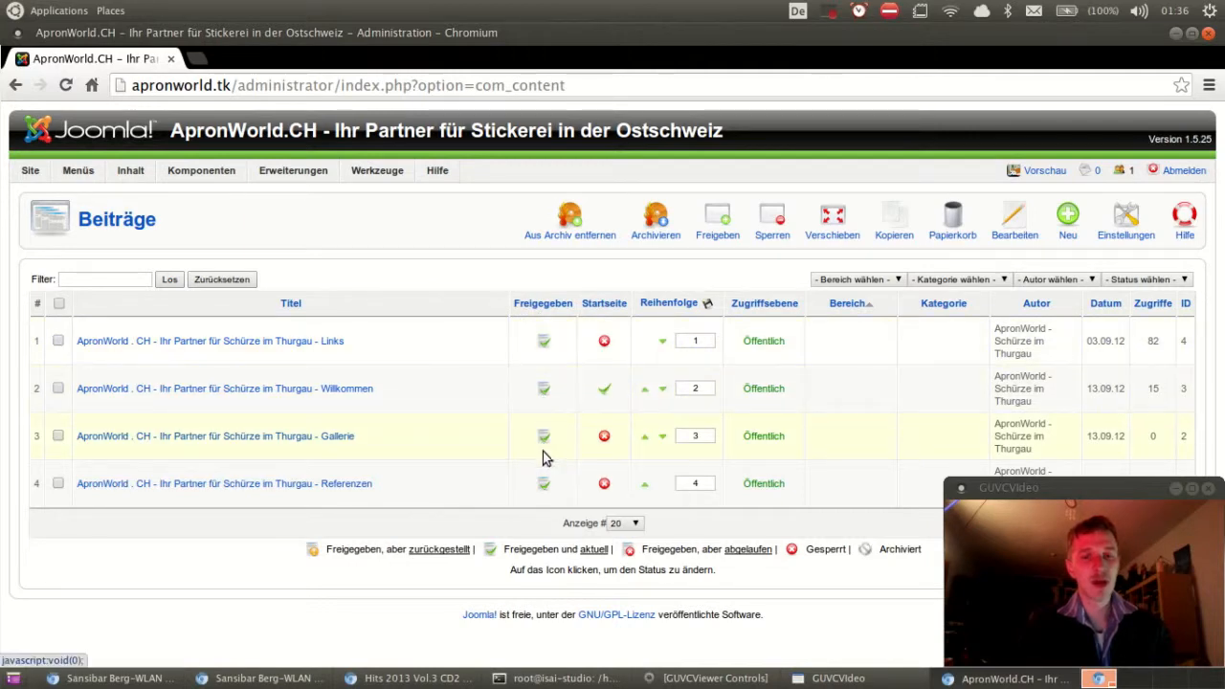
pyautogui.moveTo(543, 488)
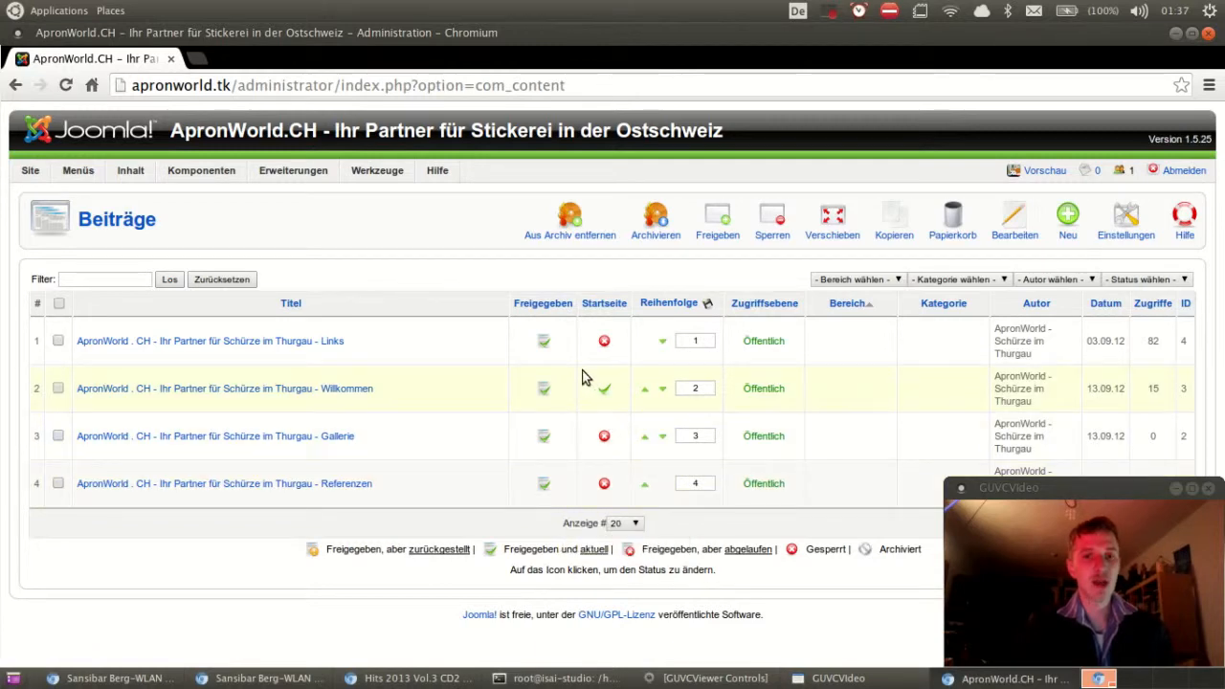
pyautogui.moveTo(544, 354)
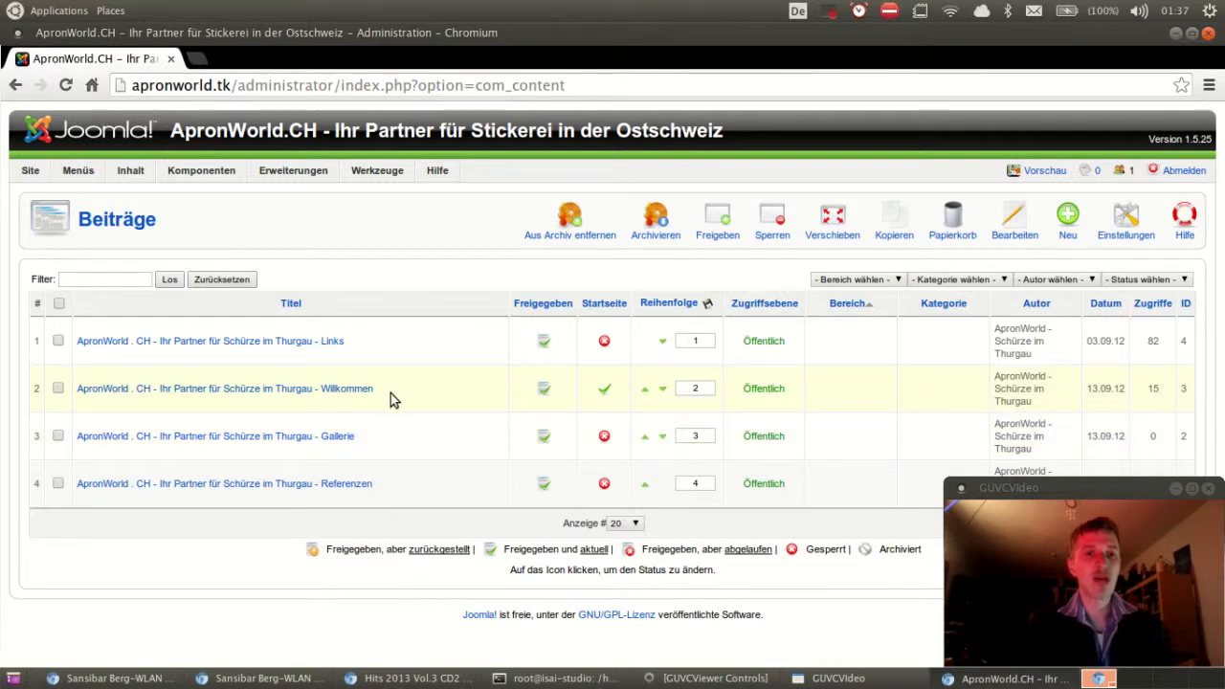
# Step: Open the Willkommen article in the editor
pyautogui.click(342, 393)
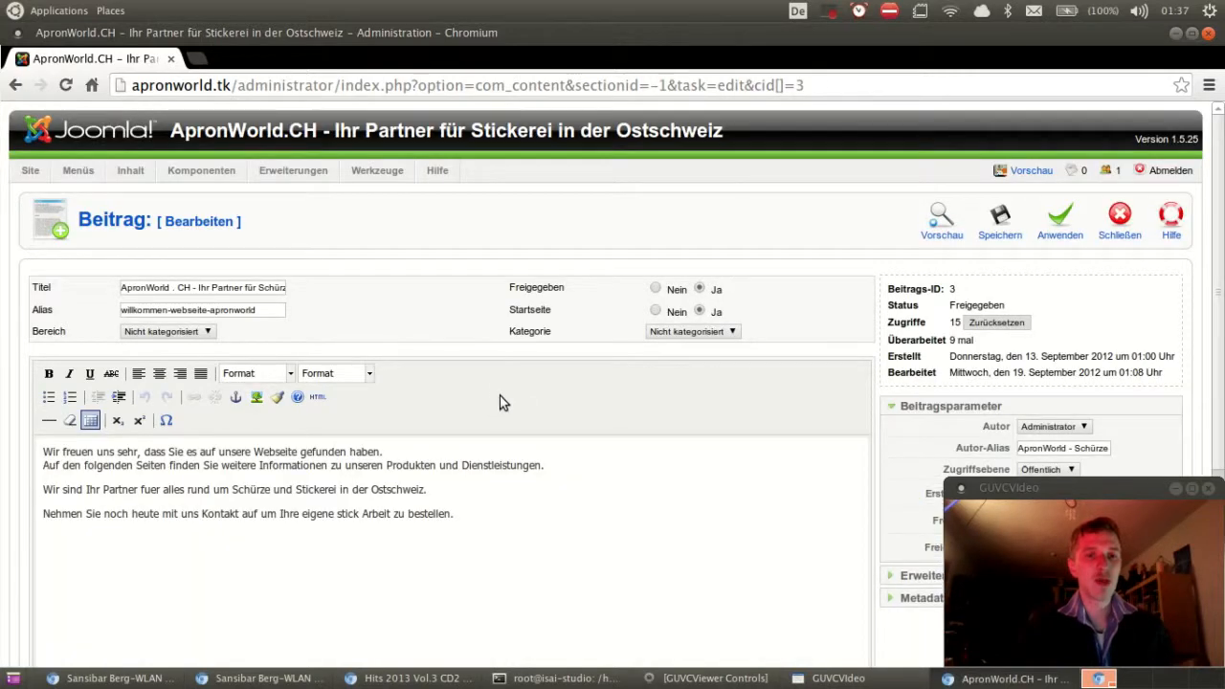
pyautogui.scroll(-1, 500, 393)
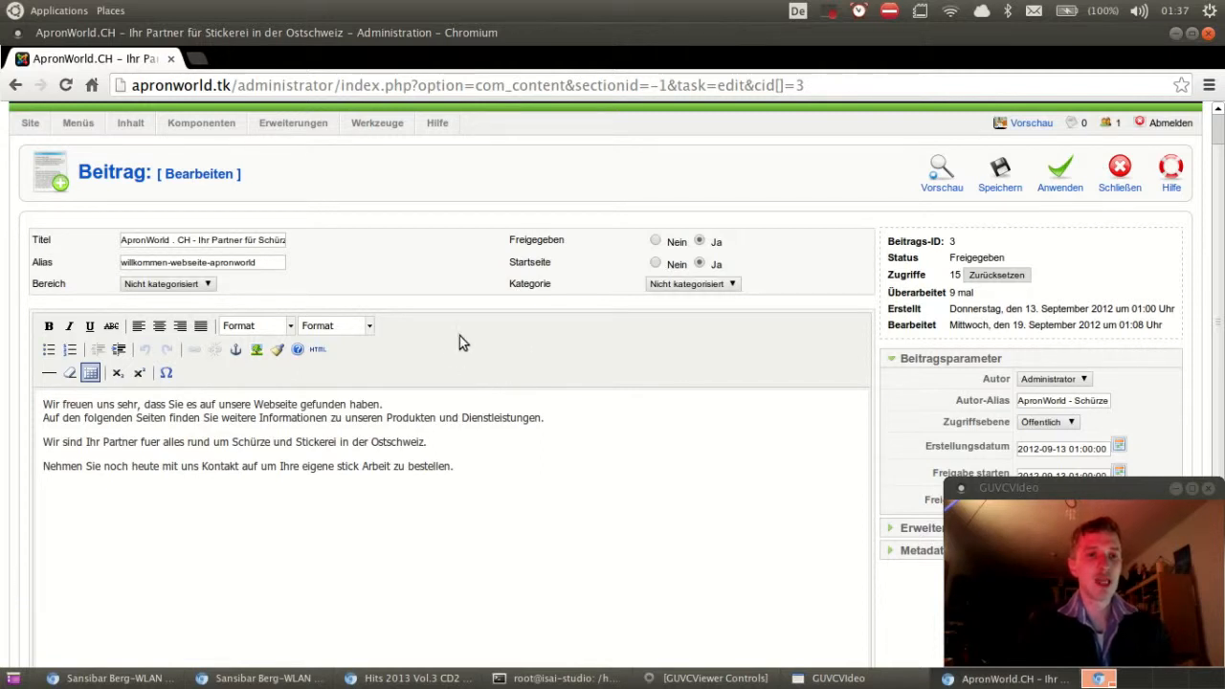
pyautogui.scroll(-1, 464, 340)
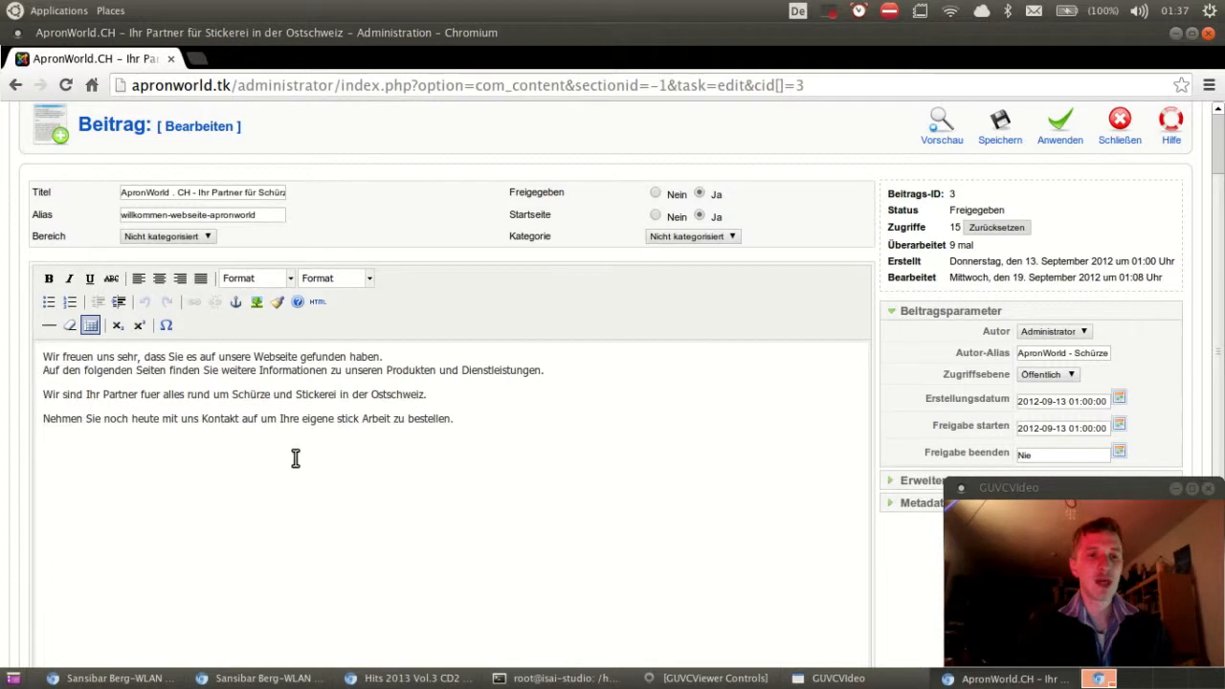
# Step: Add the test line 'sfasadfjkalösdfjkasdlöf' below the article text, then delete it
pyautogui.click(470, 464)
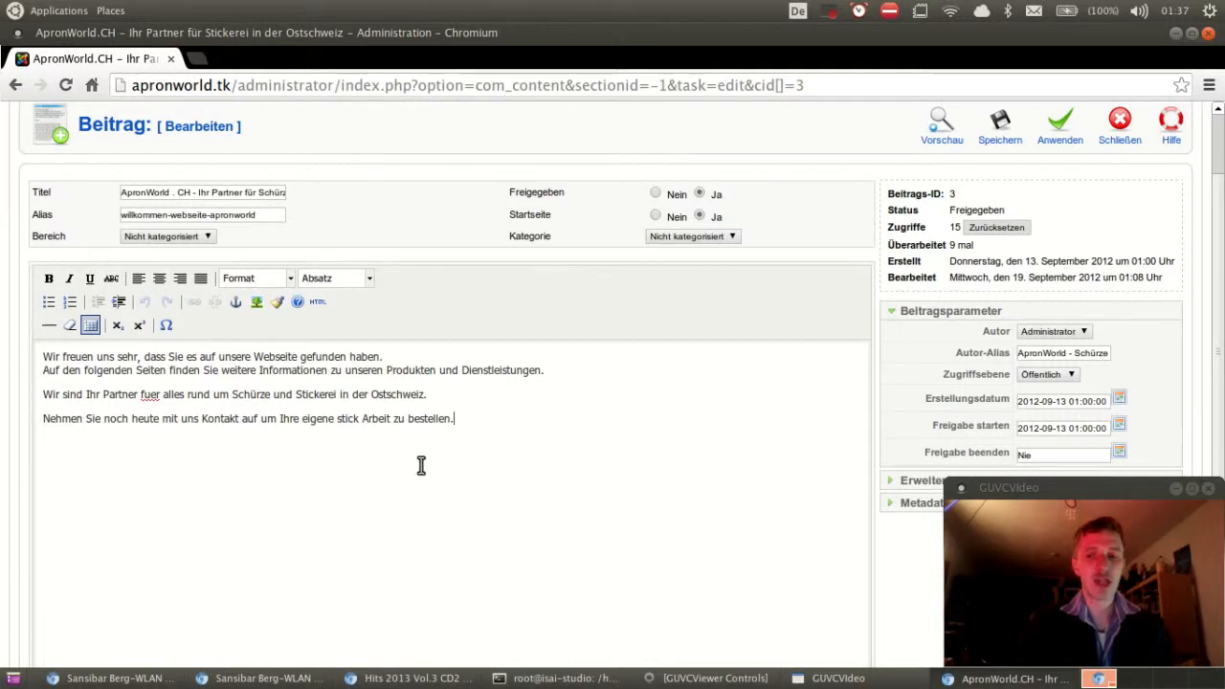
pyautogui.press('Return')
pyautogui.press('Return')
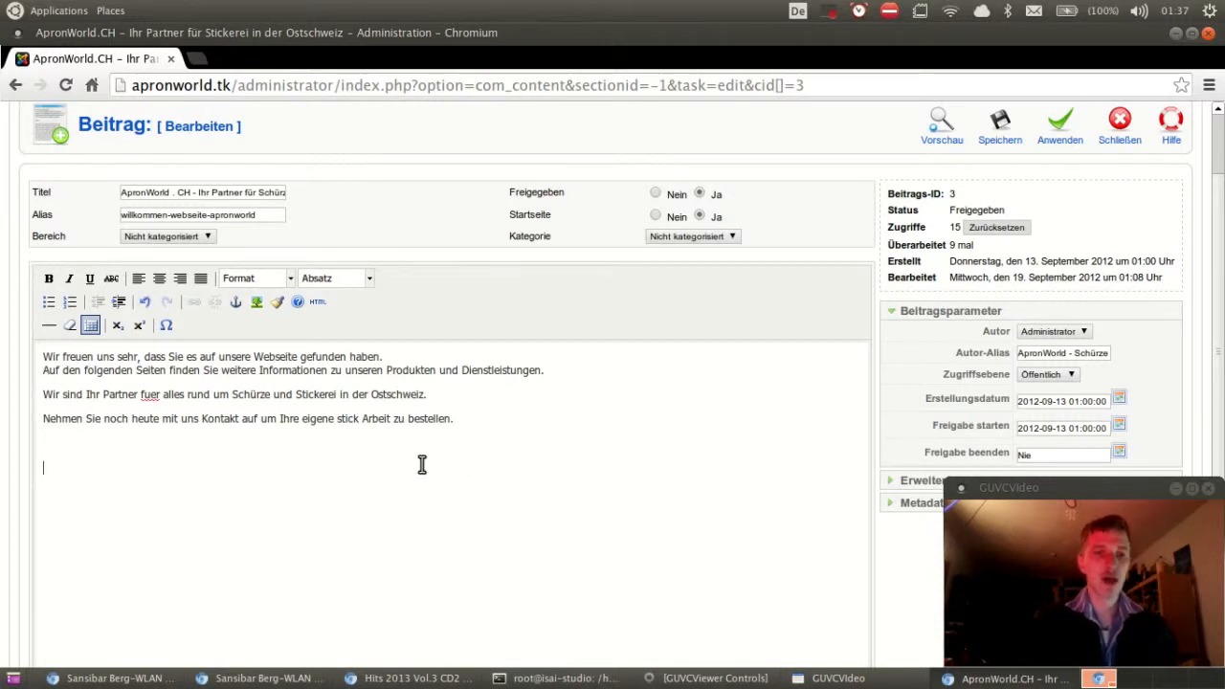
pyautogui.write('sfasadfjkalösdfjkasdlöfj')
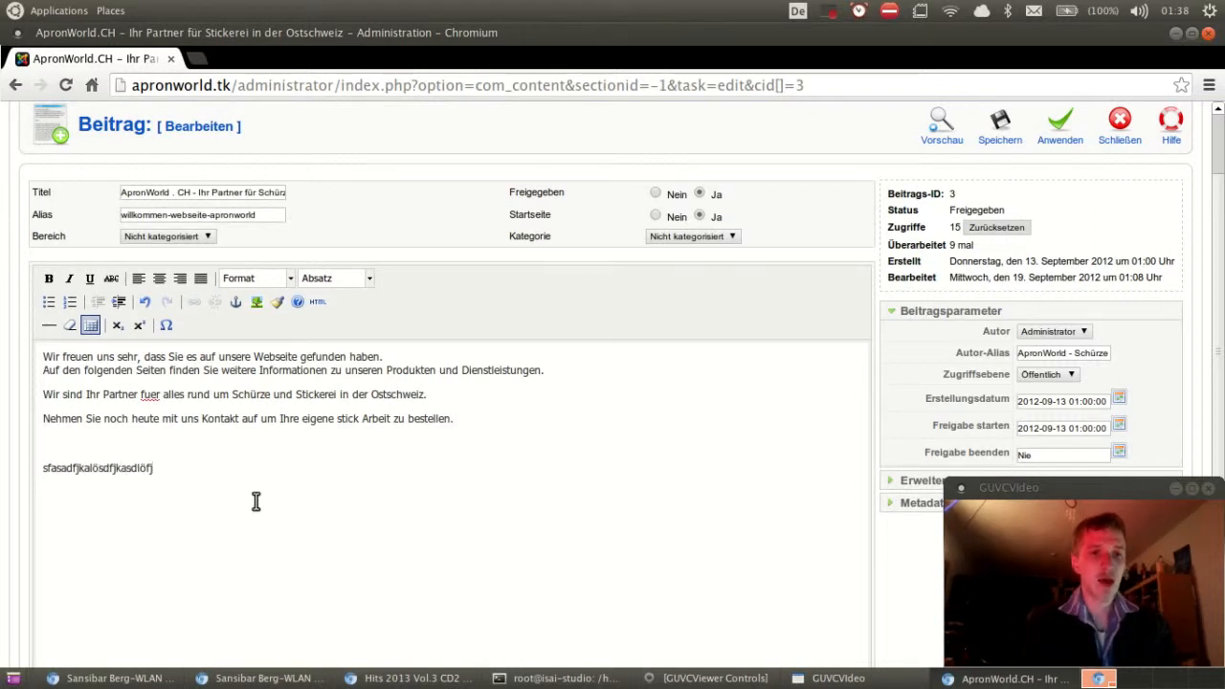
pyautogui.moveTo(197, 475); pyautogui.dragTo(27, 476)
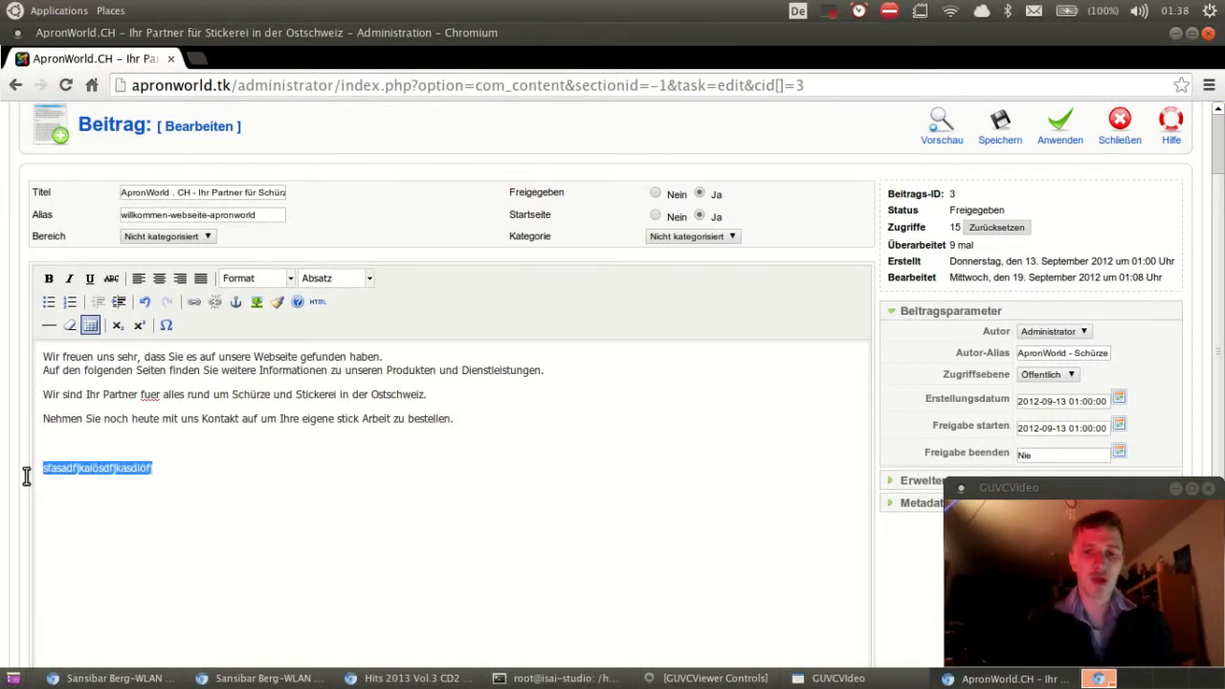
pyautogui.press('BackSpace')
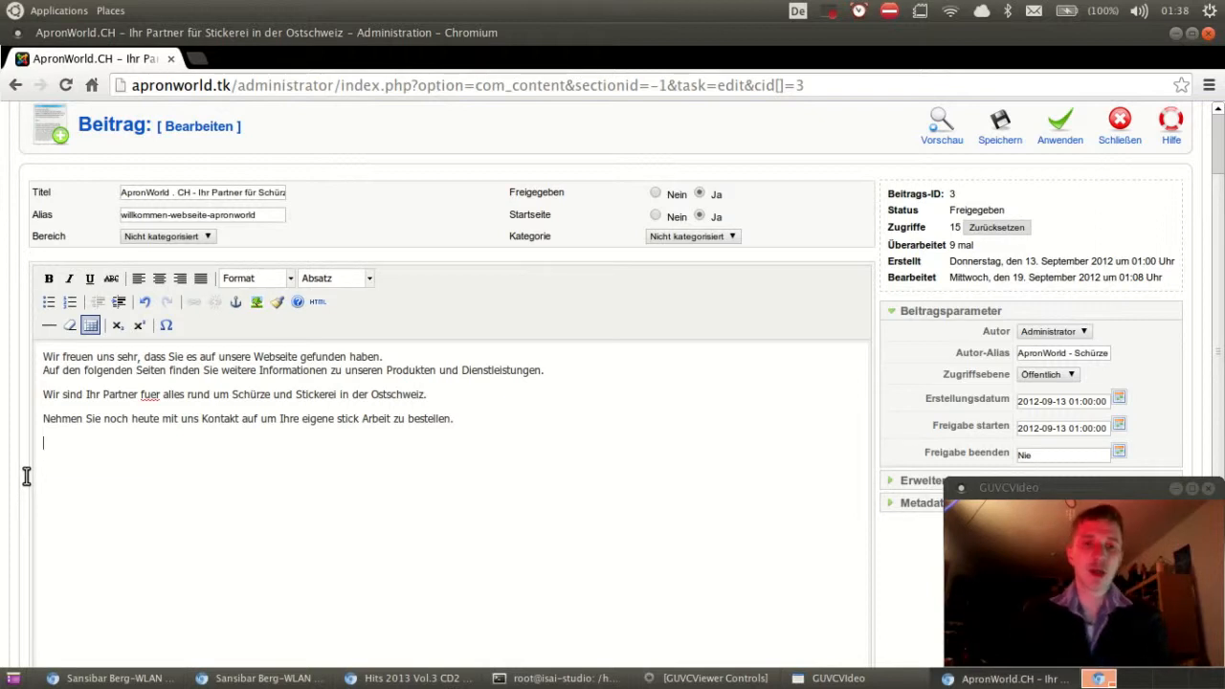
pyautogui.scroll(-1, 52, 479)
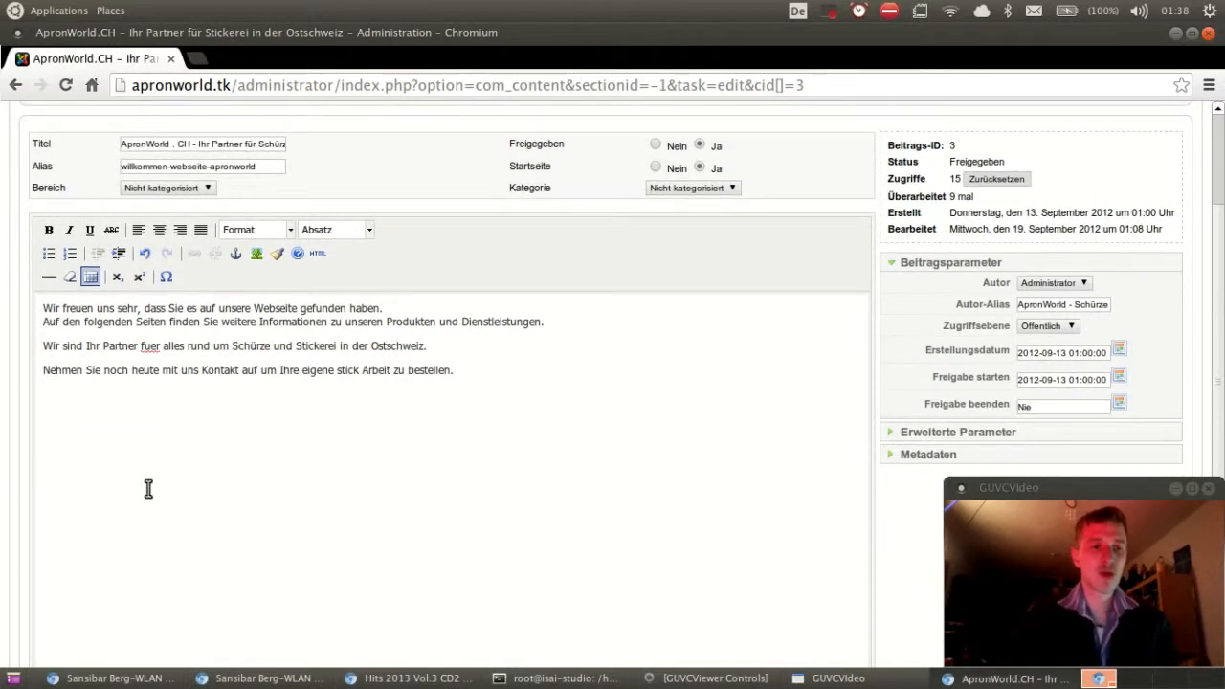
pyautogui.click(456, 487)
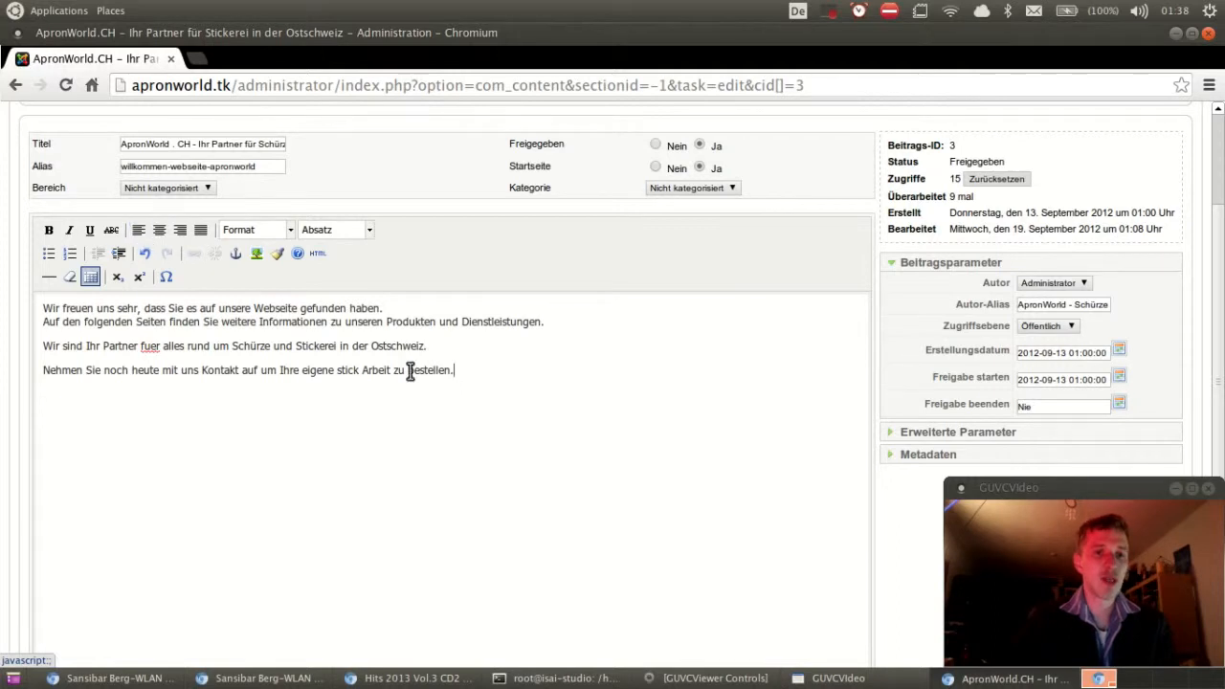
# Step: Right-align all four Willkommen paragraphs, then restore them to left alignment
pyautogui.moveTo(456, 373); pyautogui.dragTo(43, 306)
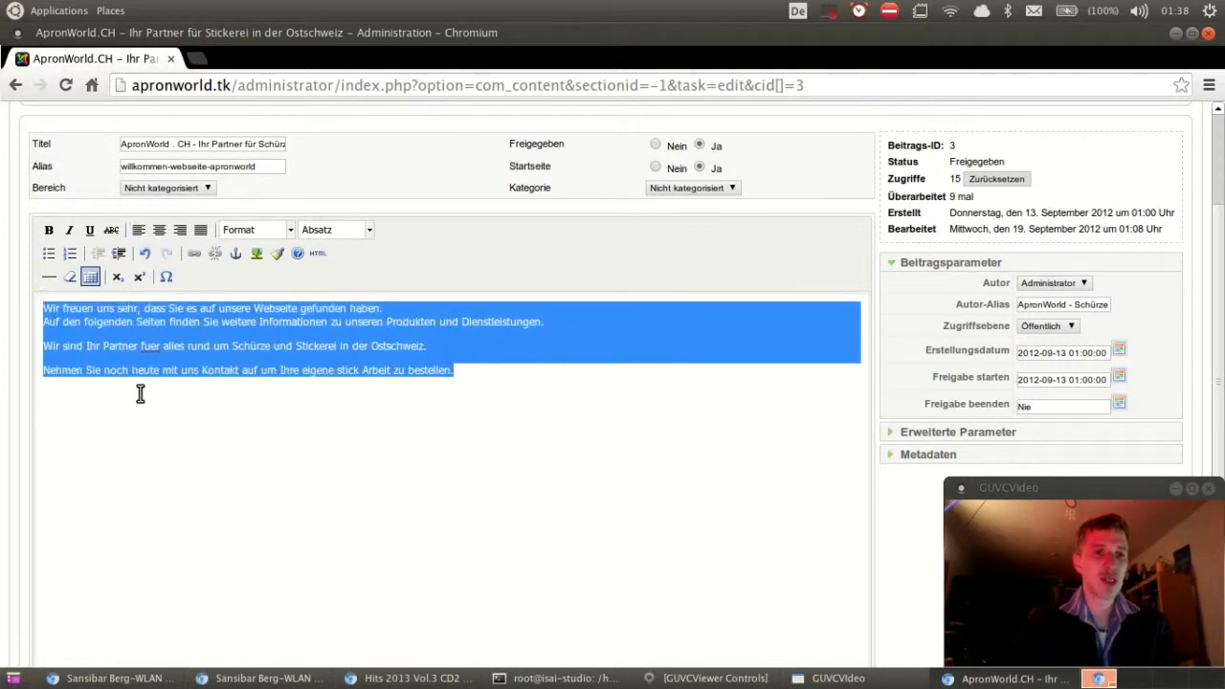
pyautogui.click(181, 238)
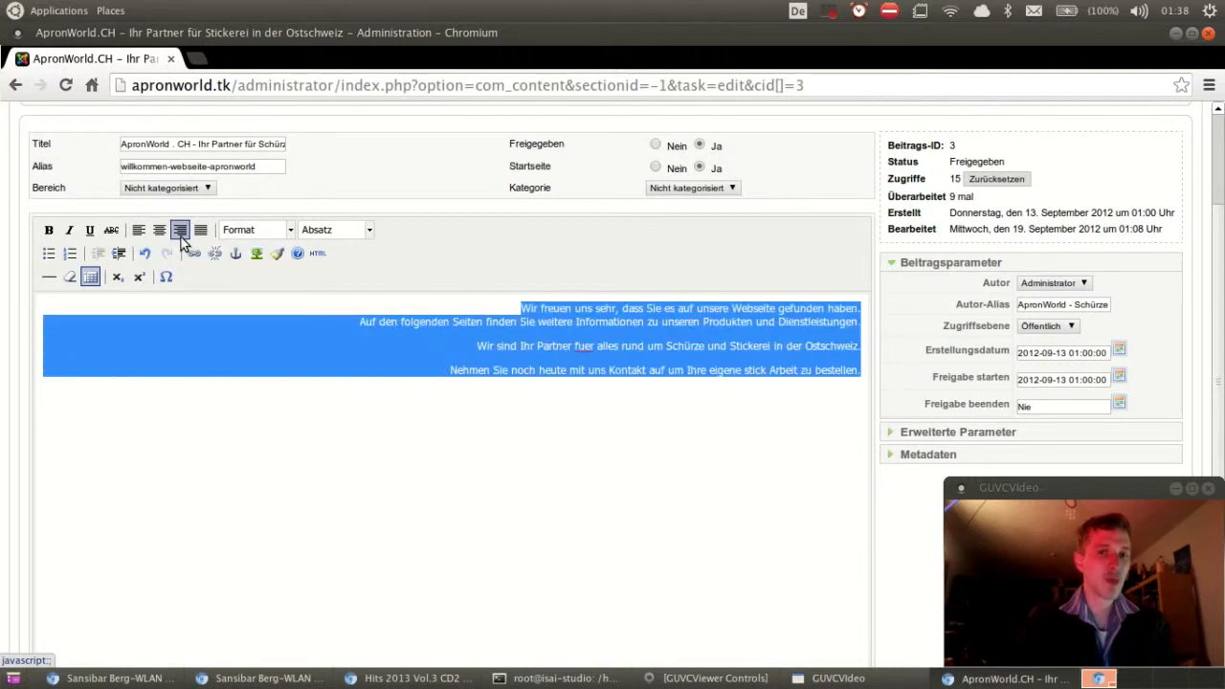
pyautogui.click(137, 231)
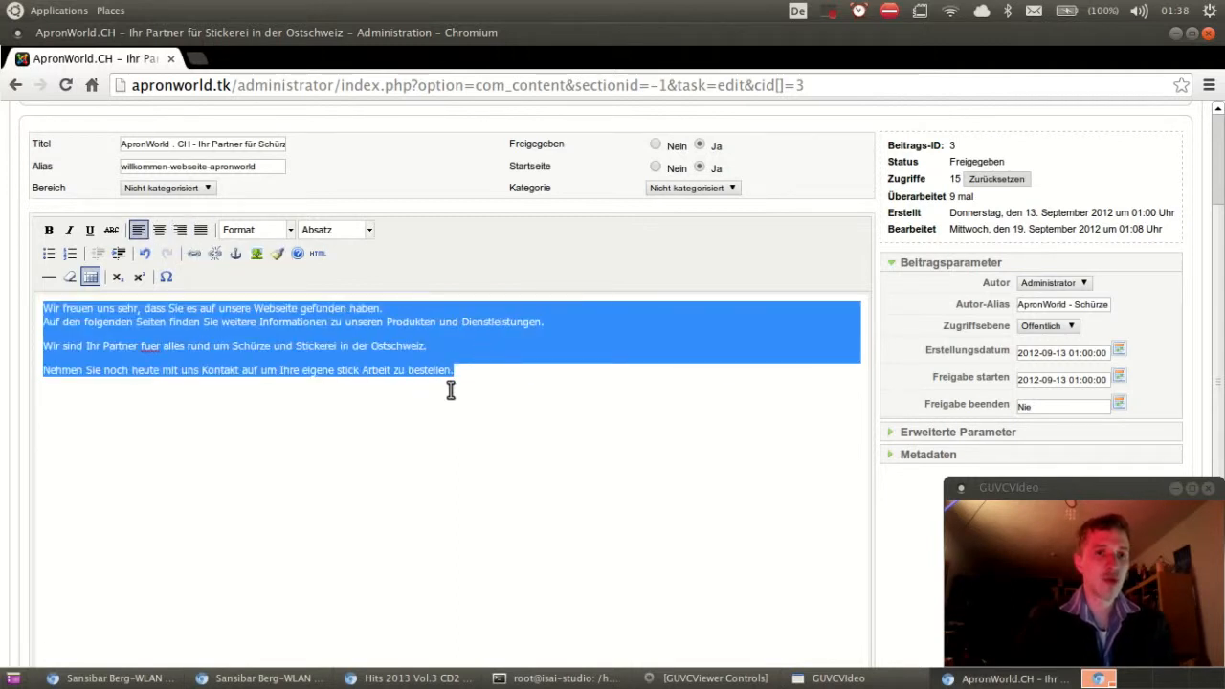
pyautogui.click(484, 385)
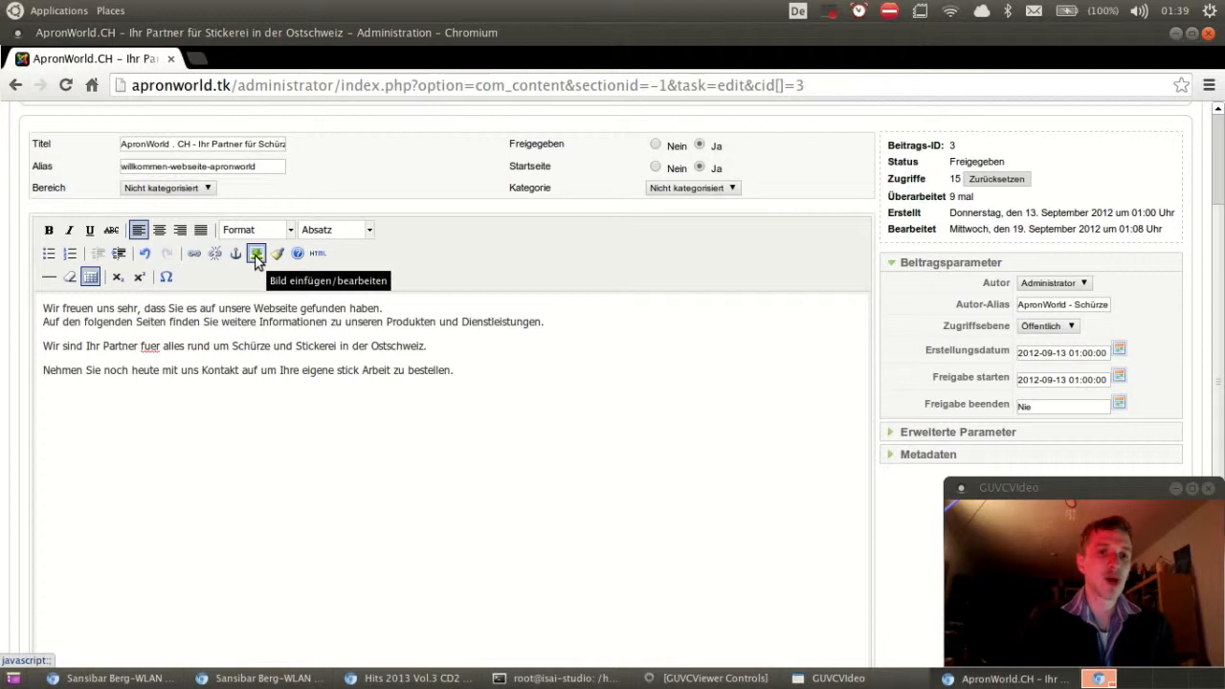
# Step: Try the editor's insert-image dialog and cancel it without inserting anything
pyautogui.click(257, 255)
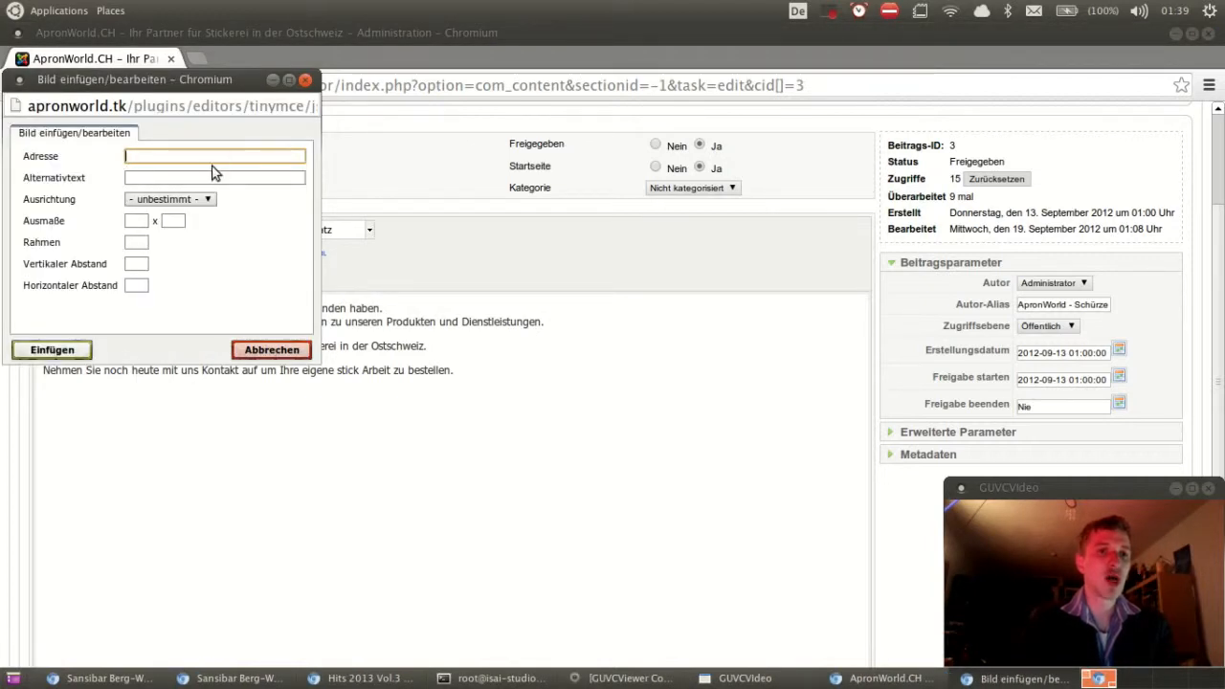
pyautogui.click(174, 177)
pyautogui.click(159, 156)
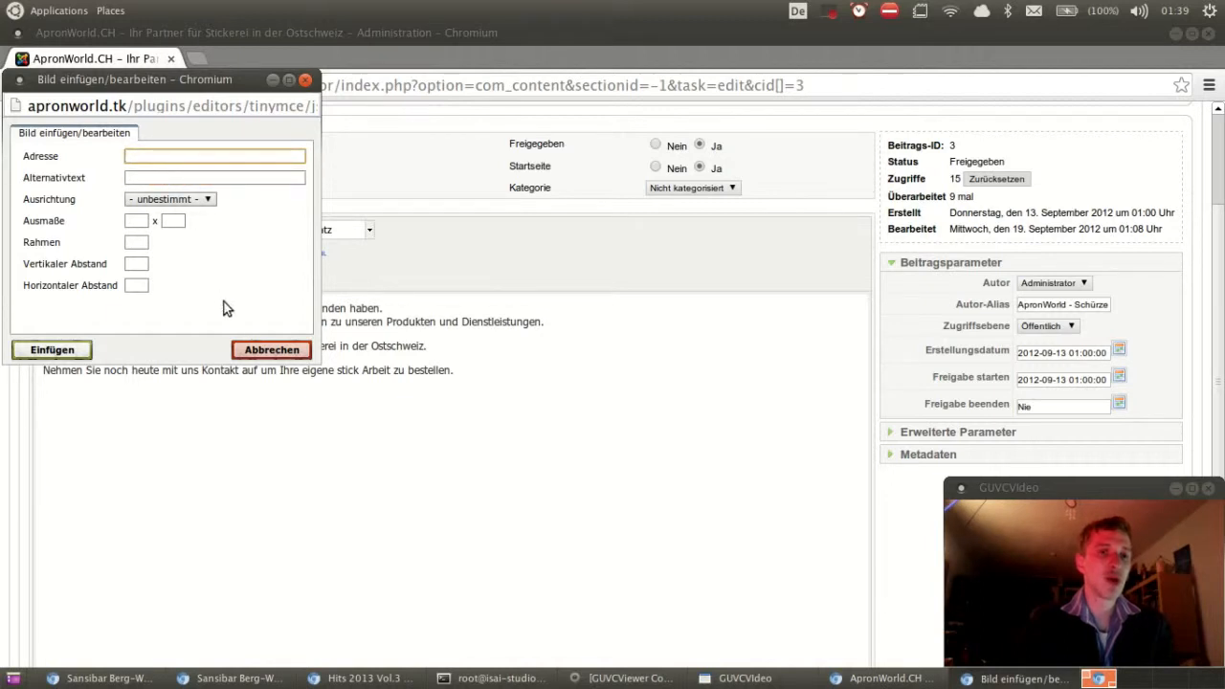
pyautogui.click(266, 350)
pyautogui.scroll(-2, 432, 328)
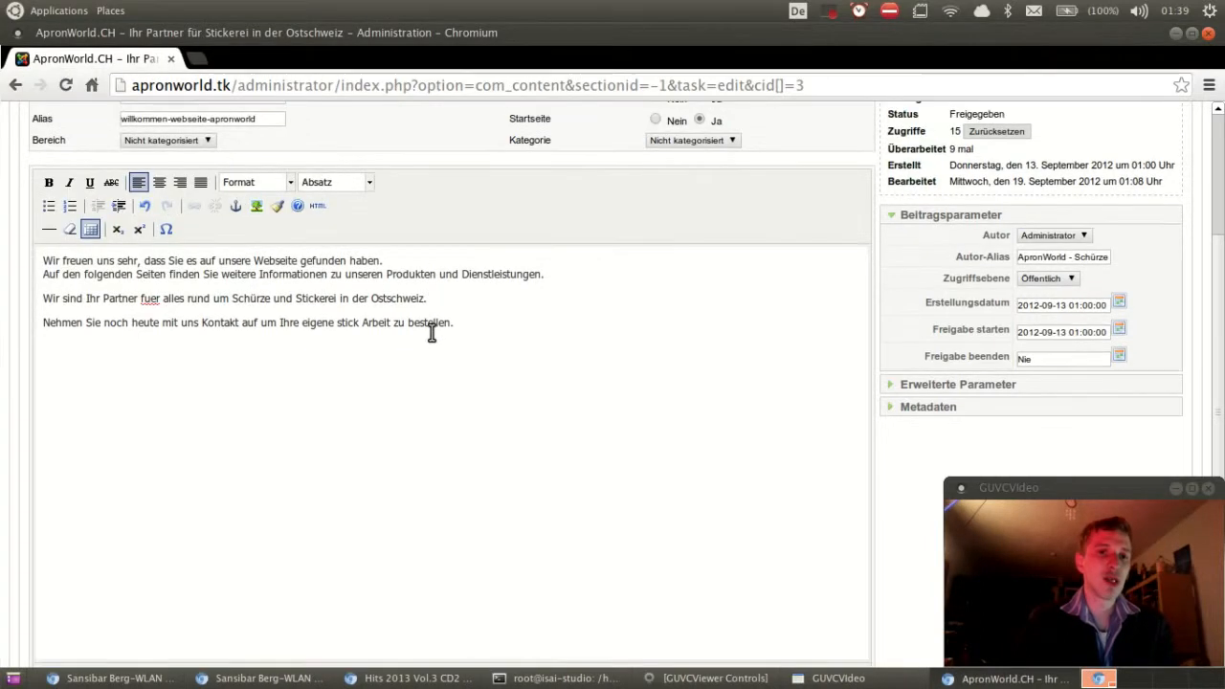
pyautogui.scroll(-1, 366, 365)
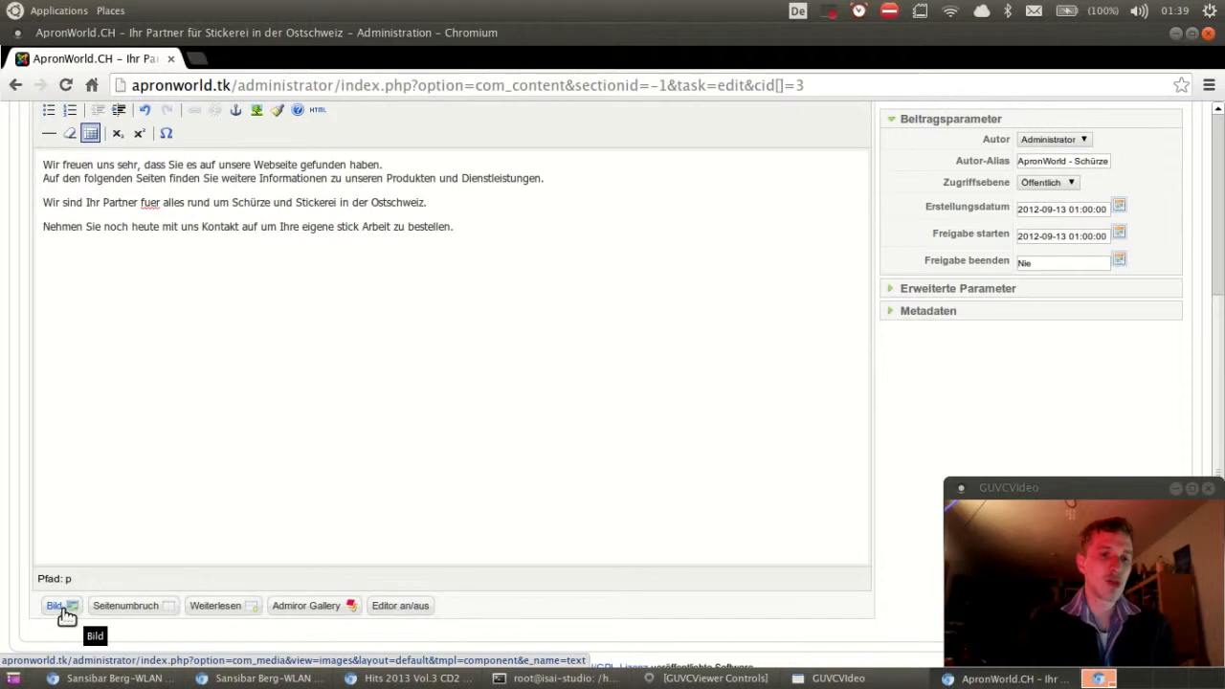
# Step: Insert web_links.jpg with description 'asdfsdaf' and title 'asdfasdf', then delete it again
pyautogui.click(59, 608)
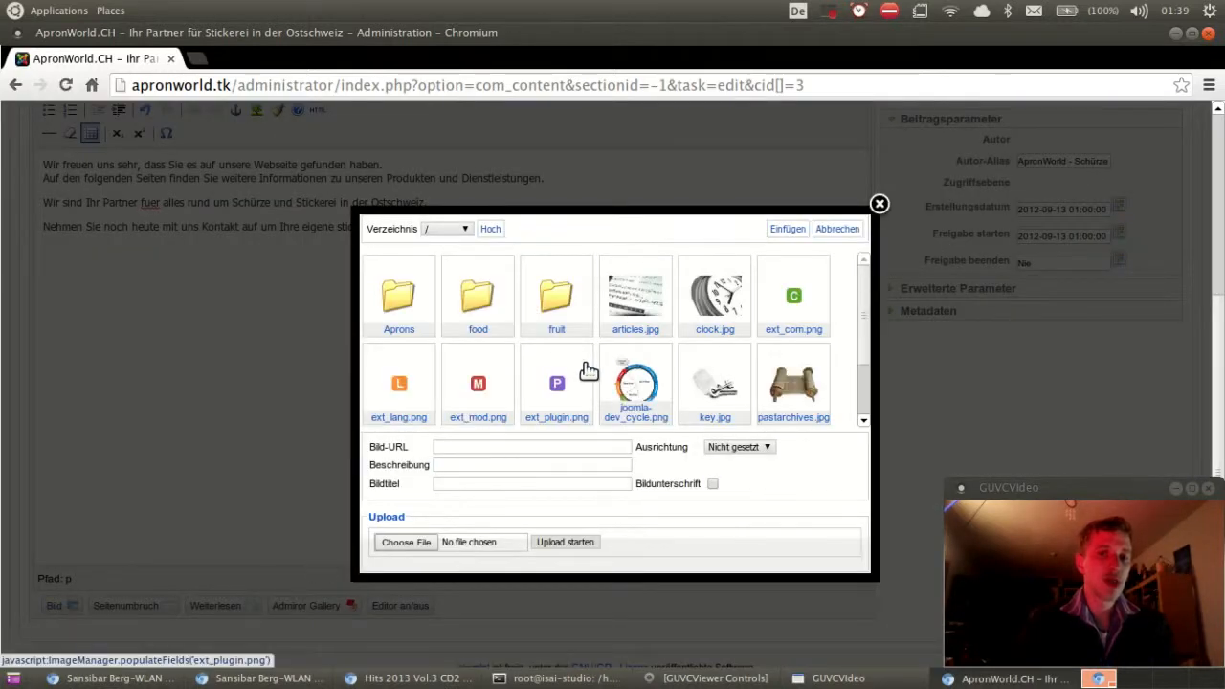
pyautogui.scroll(-1, 589, 371)
pyautogui.scroll(-1, 589, 371)
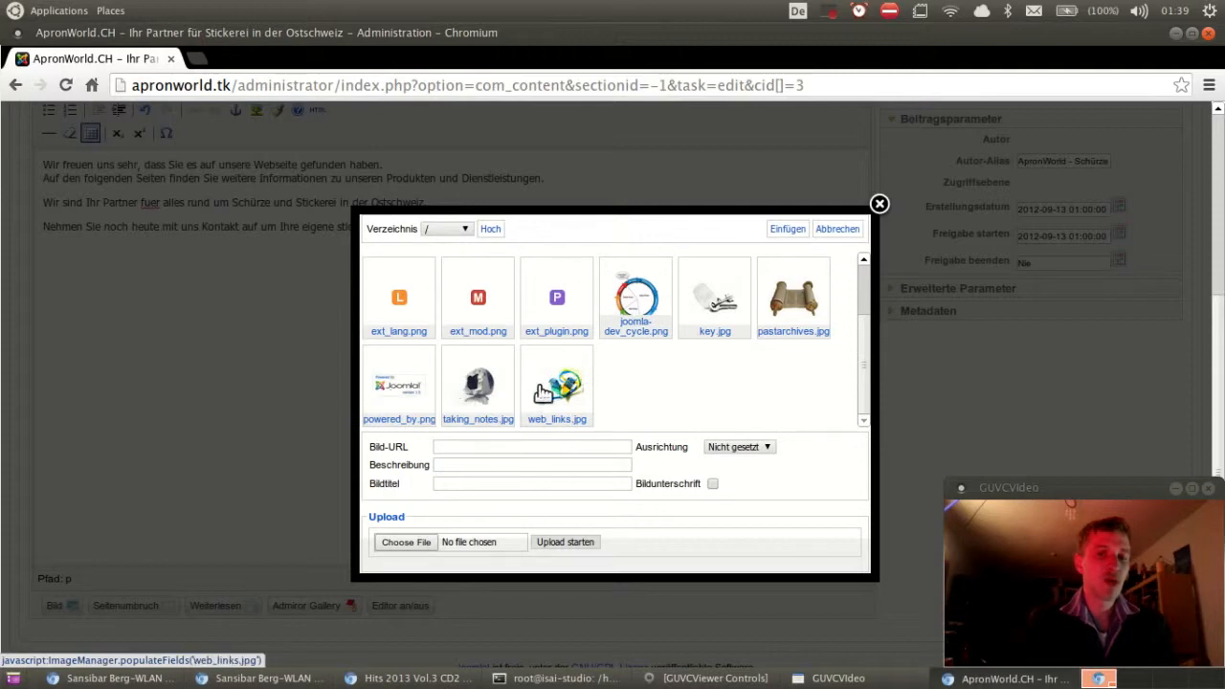
pyautogui.click(591, 392)
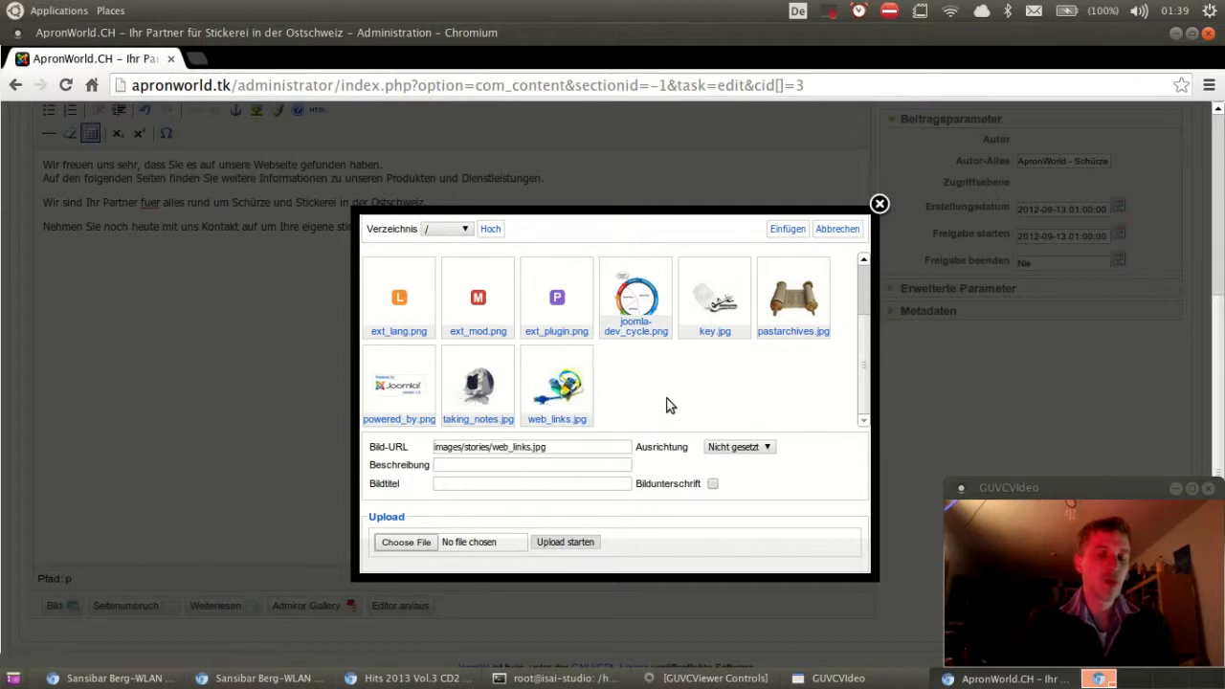
pyautogui.click(552, 465)
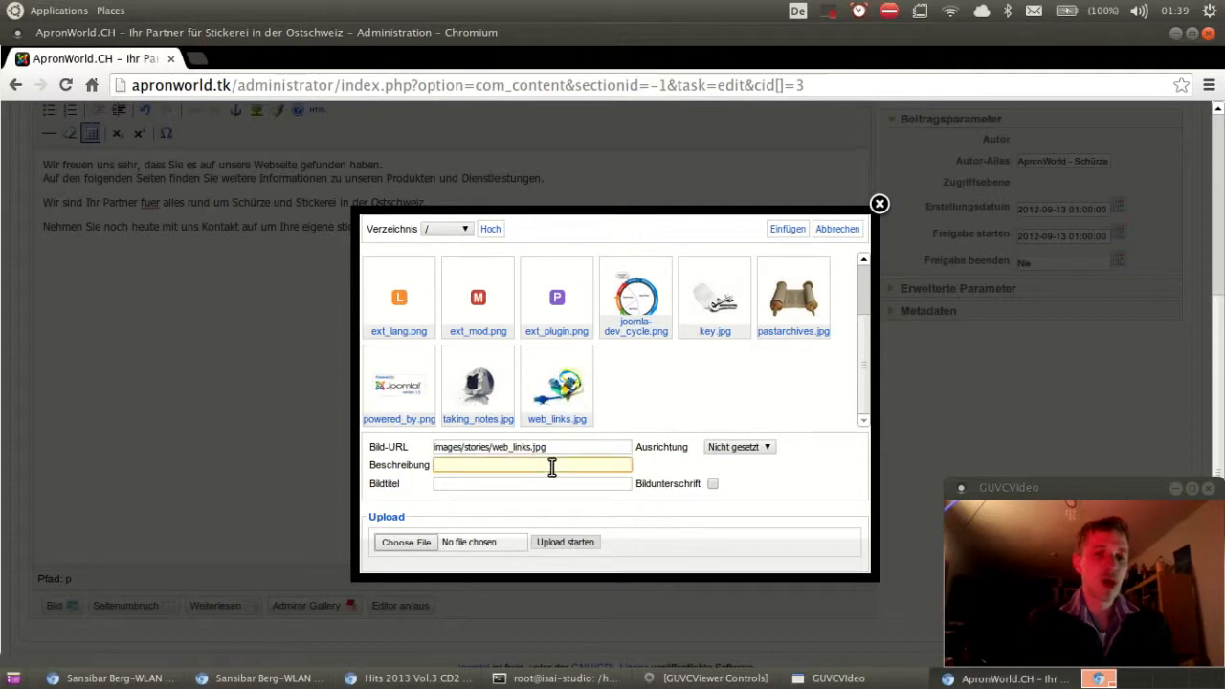
pyautogui.write('asdfsdaf')
pyautogui.click(498, 484)
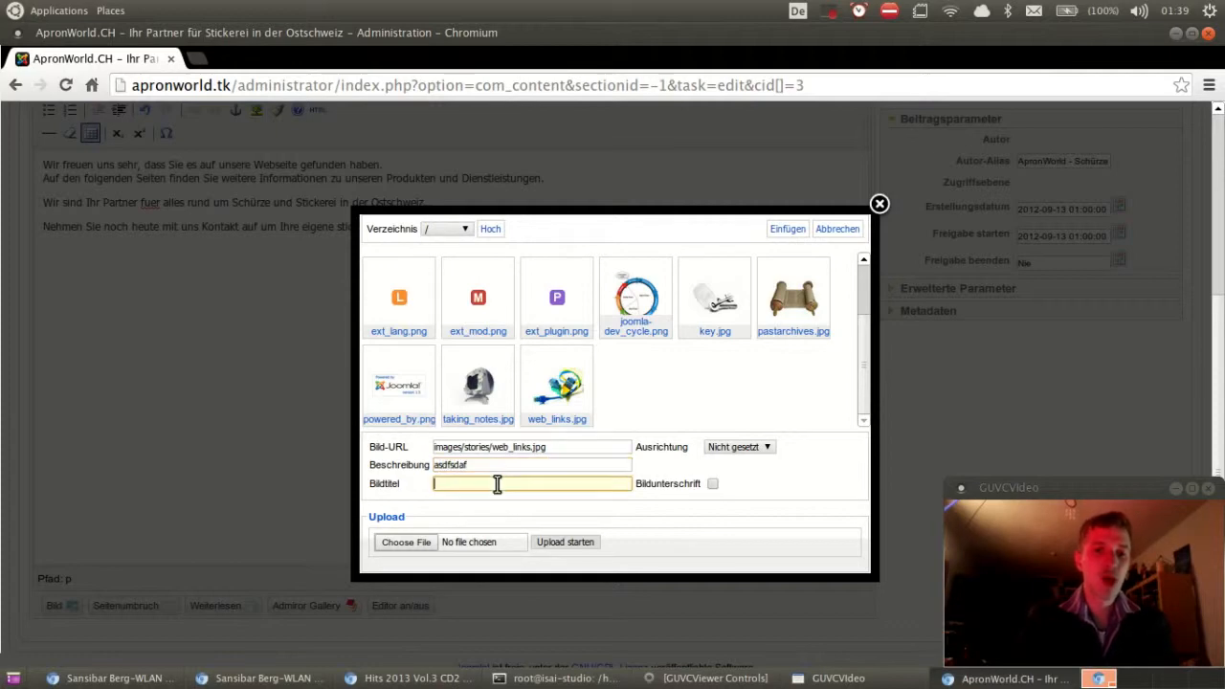
pyautogui.write('asd')
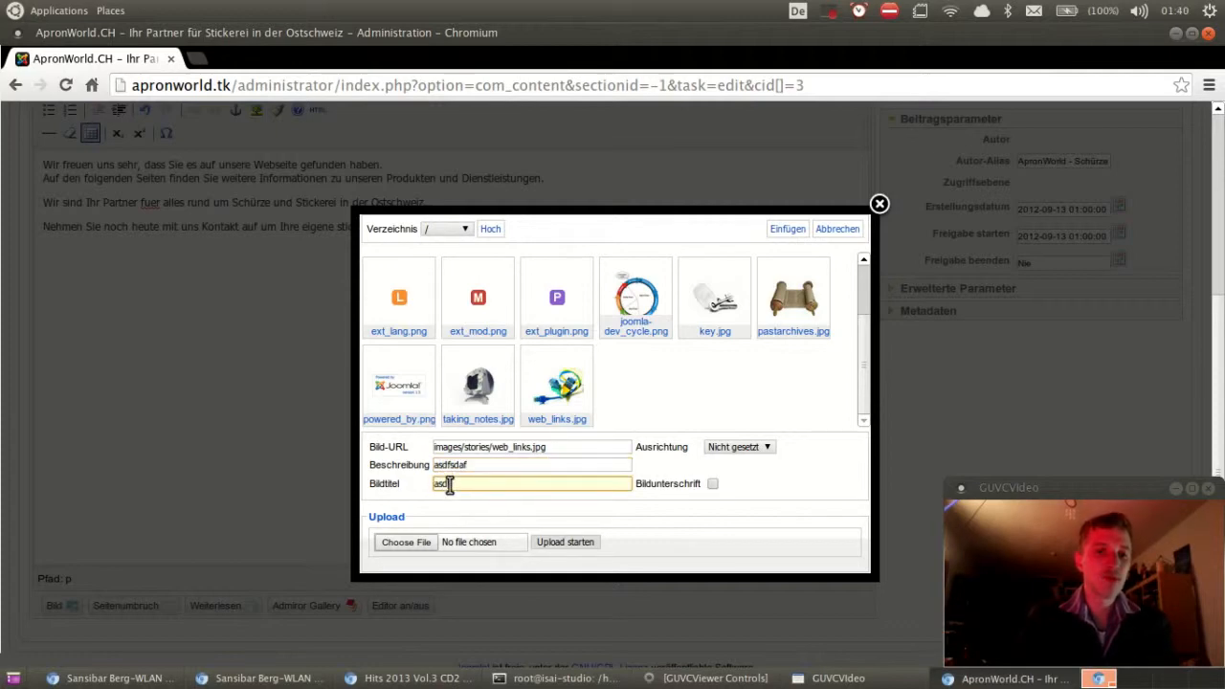
pyautogui.write('fasdf')
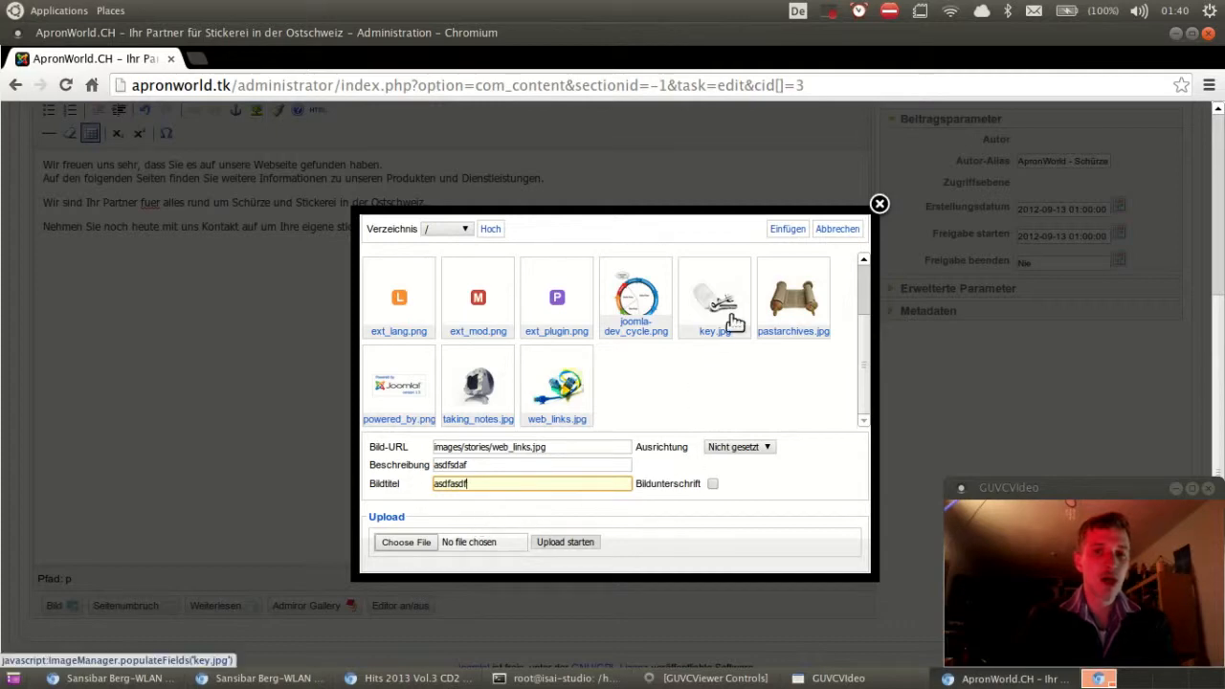
pyautogui.click(788, 232)
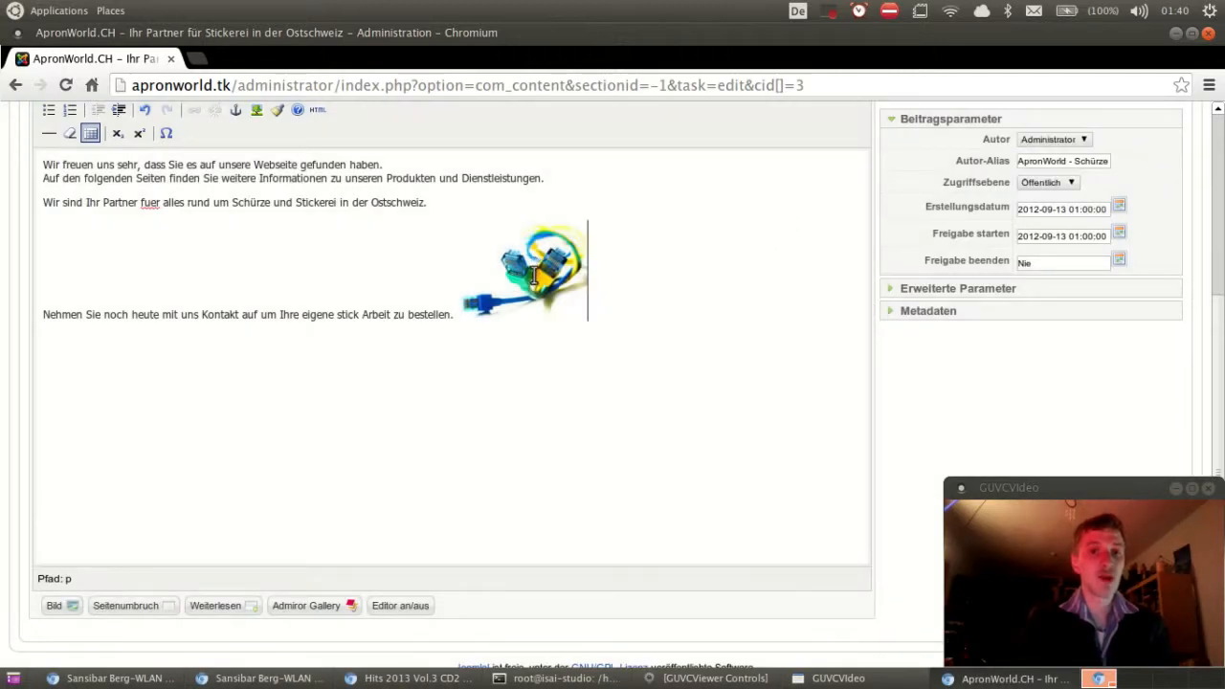
pyautogui.click(491, 292)
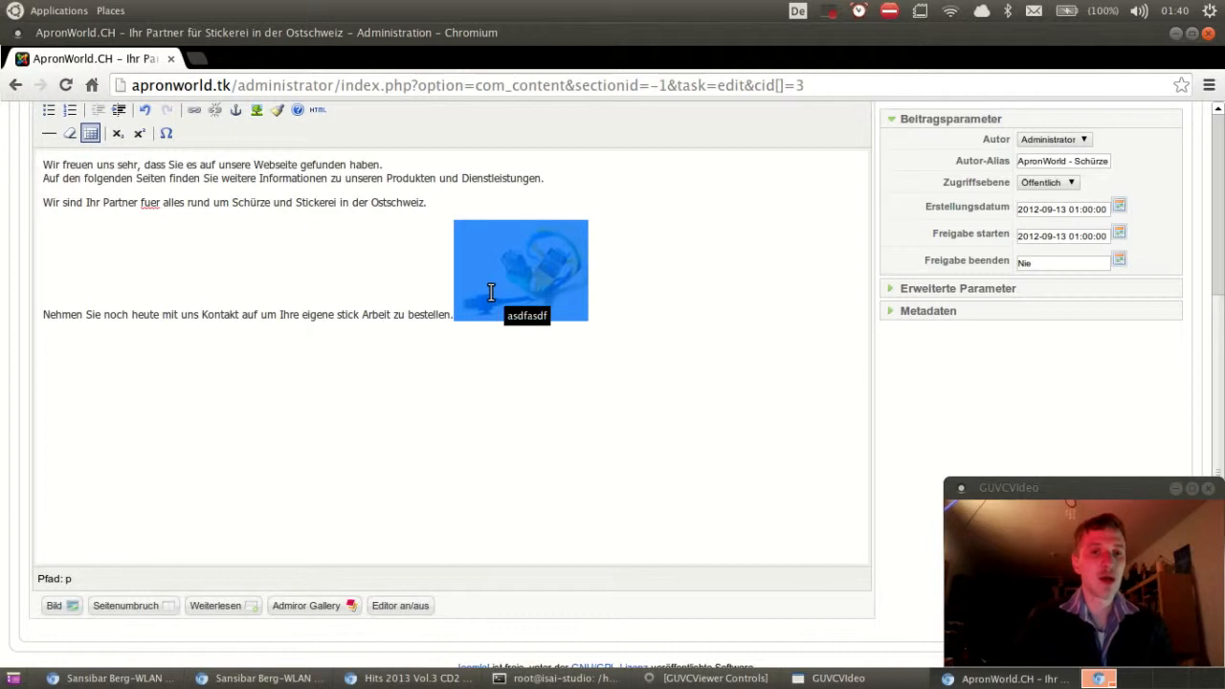
pyautogui.press('Delete')
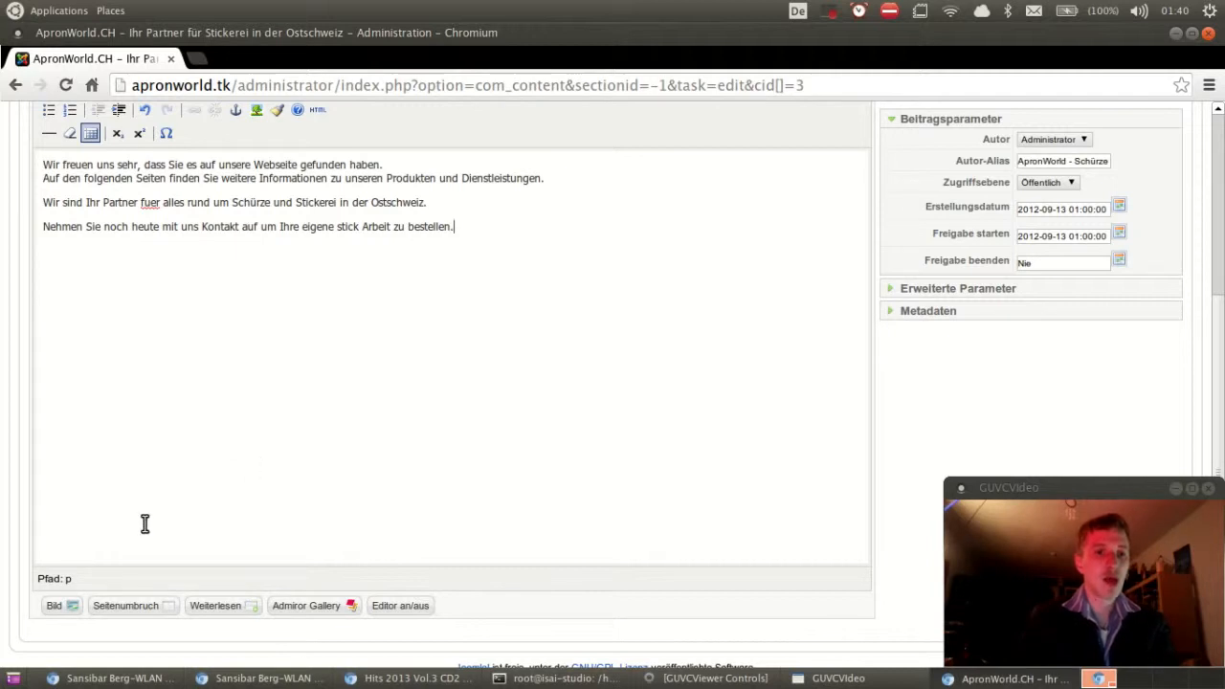
pyautogui.click(61, 612)
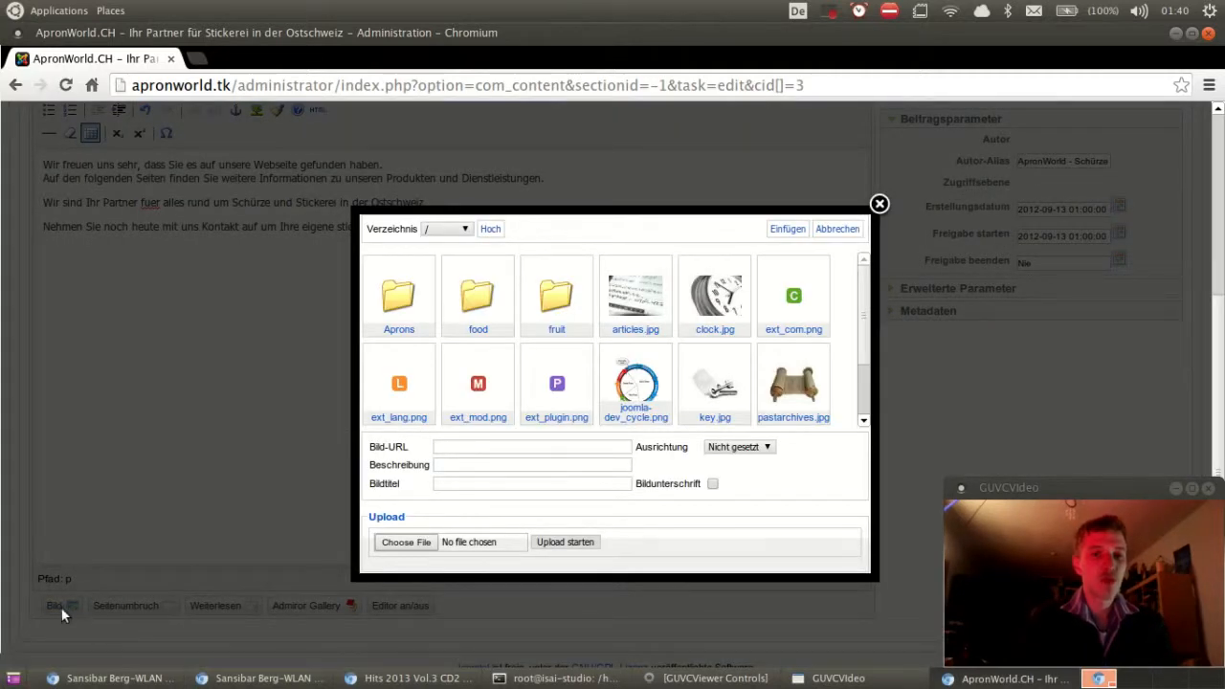
pyautogui.click(407, 542)
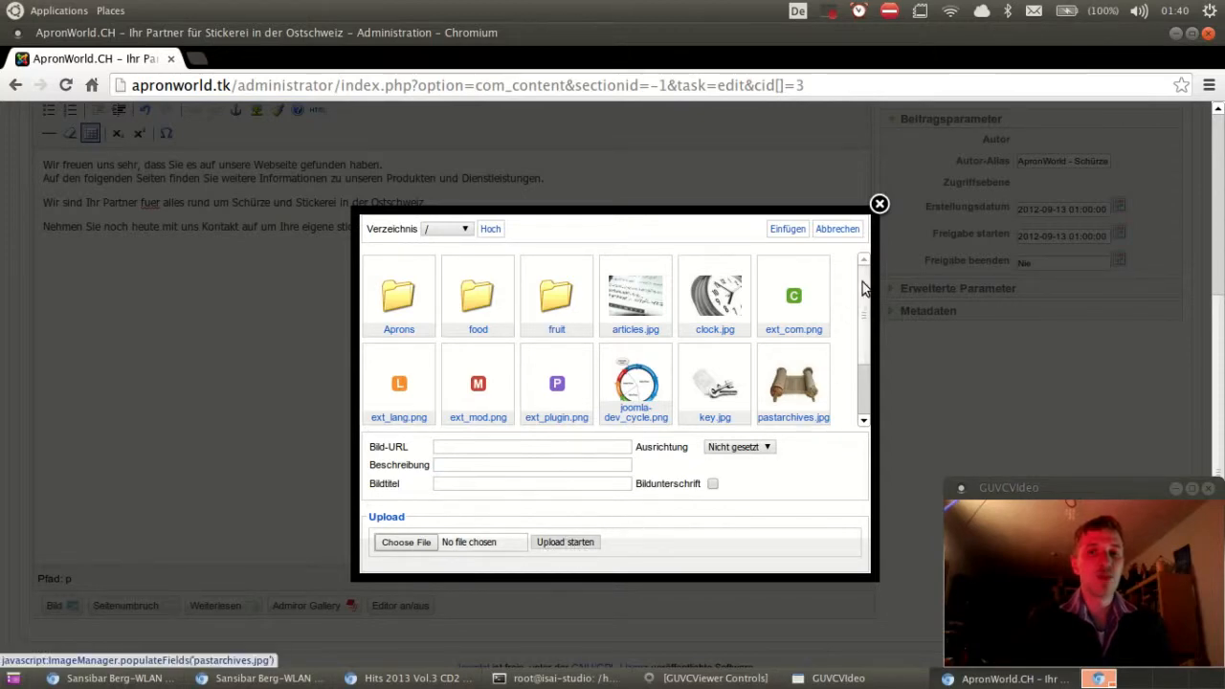
pyautogui.click(878, 205)
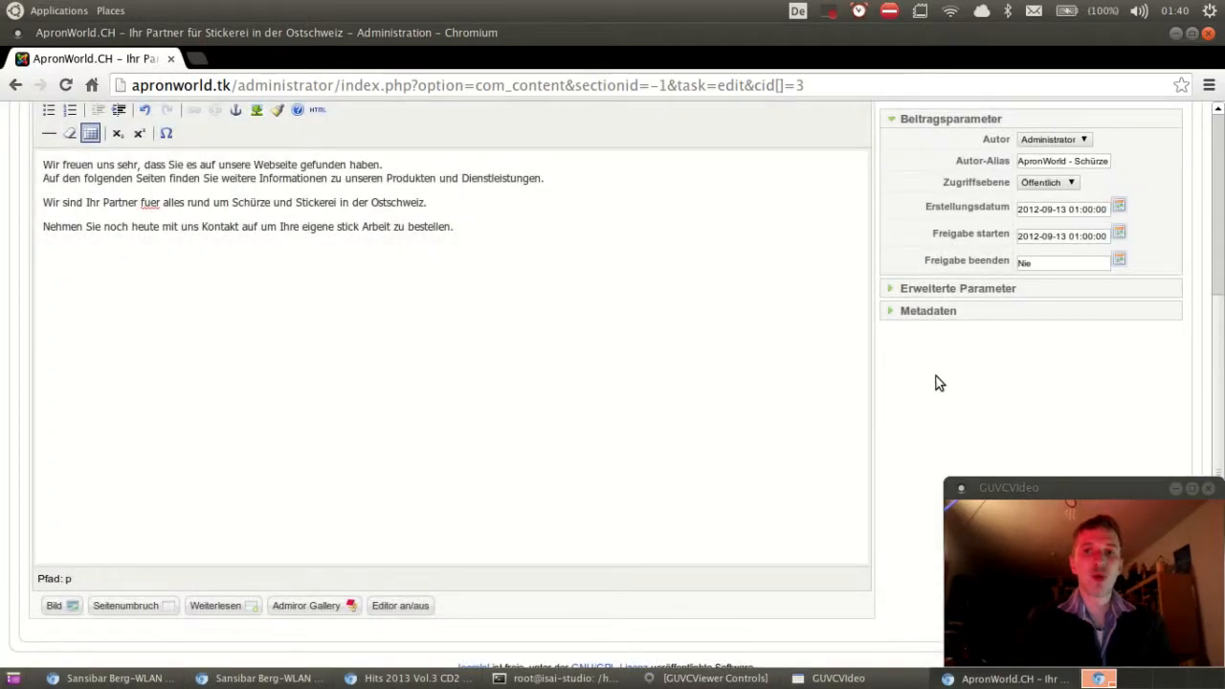
pyautogui.scroll(2, 936, 381)
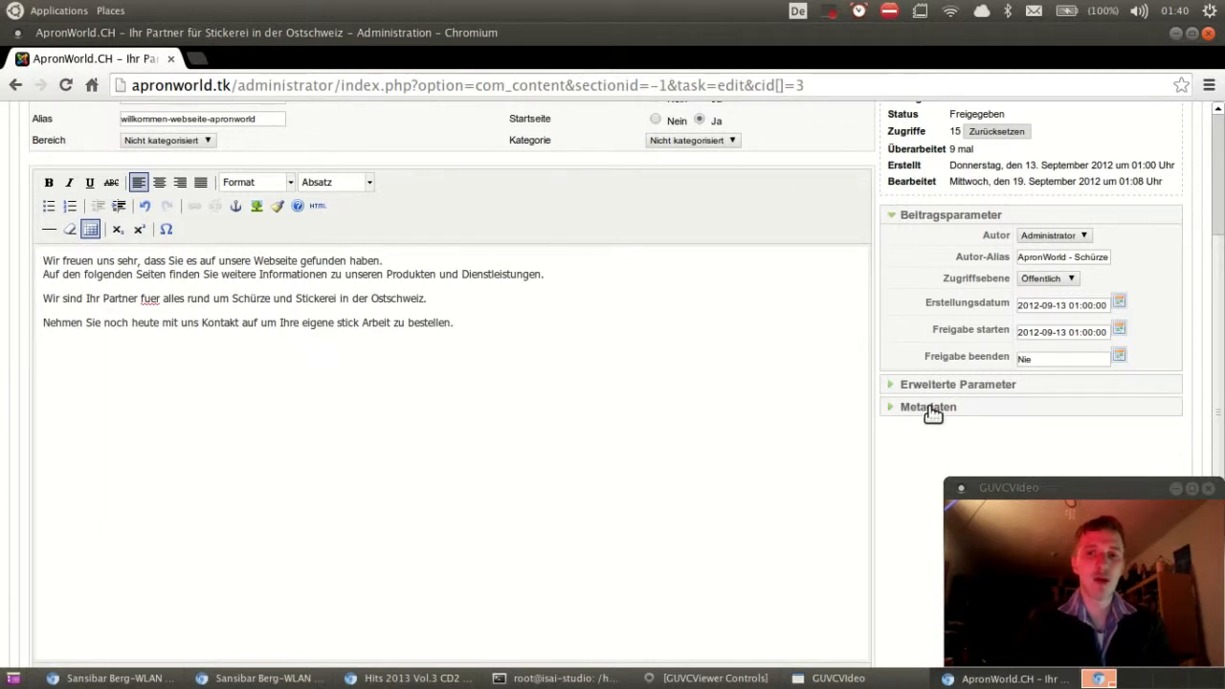
# Step: Expand Metadaten and review the Schürze description and keywords ending in Bäckerei, Backwaren
pyautogui.click(927, 409)
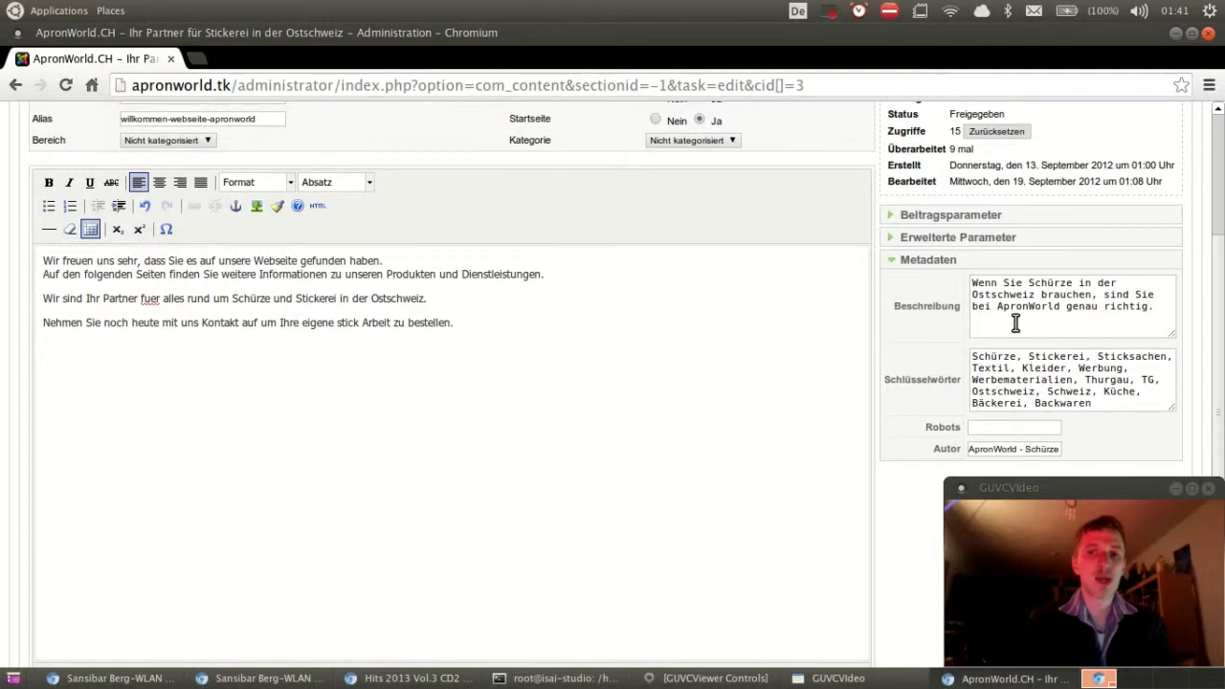
pyautogui.click(1168, 312)
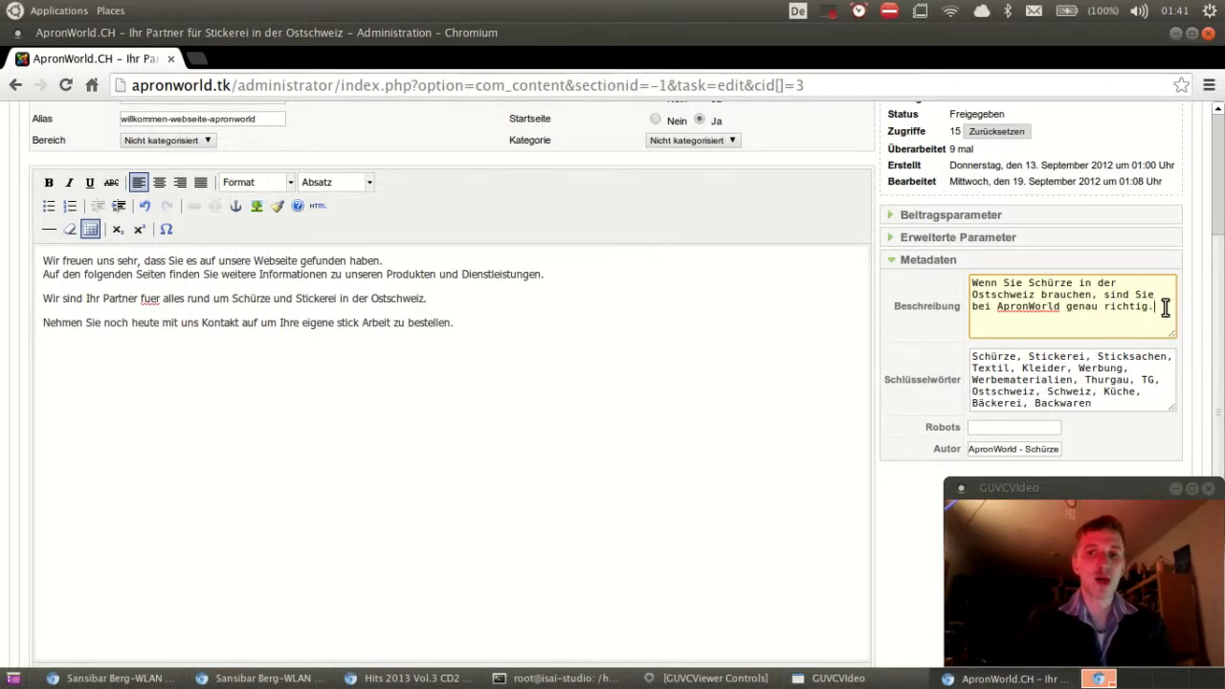
pyautogui.moveTo(1165, 306); pyautogui.dragTo(970, 283)
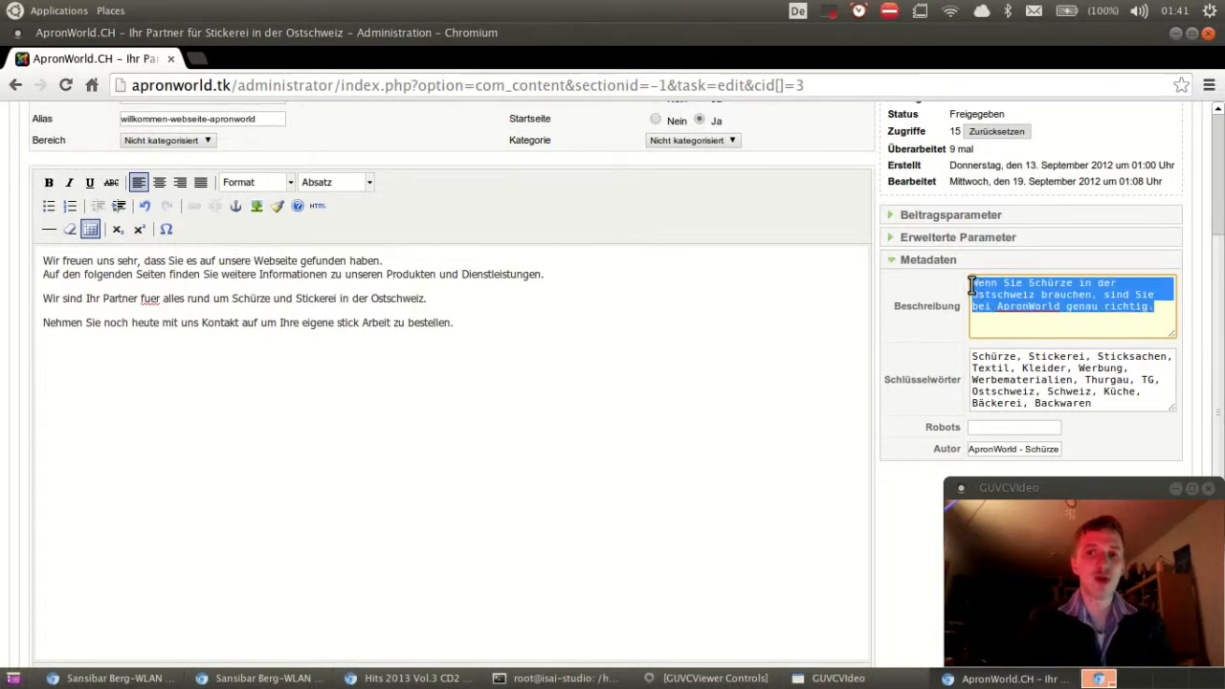
pyautogui.click(1079, 322)
pyautogui.keyDown('shift'); pyautogui.click(1079, 306); pyautogui.keyUp('shift')
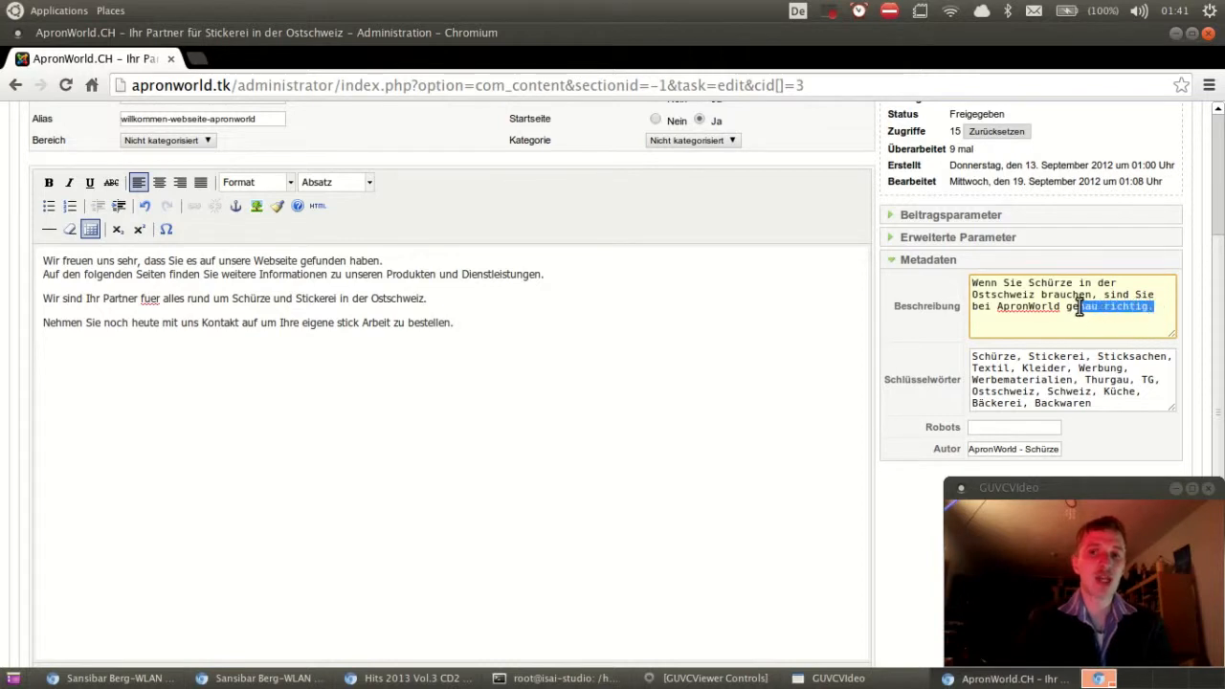
pyautogui.moveTo(1079, 307); pyautogui.dragTo(969, 282)
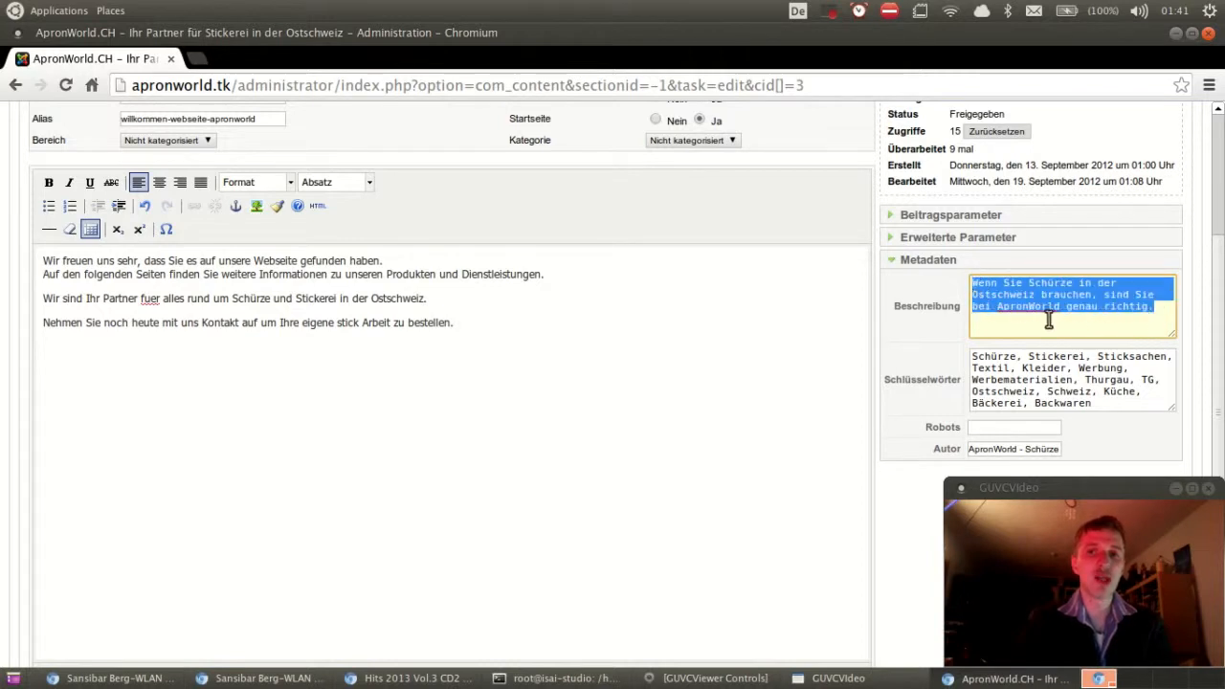
pyautogui.click(1144, 320)
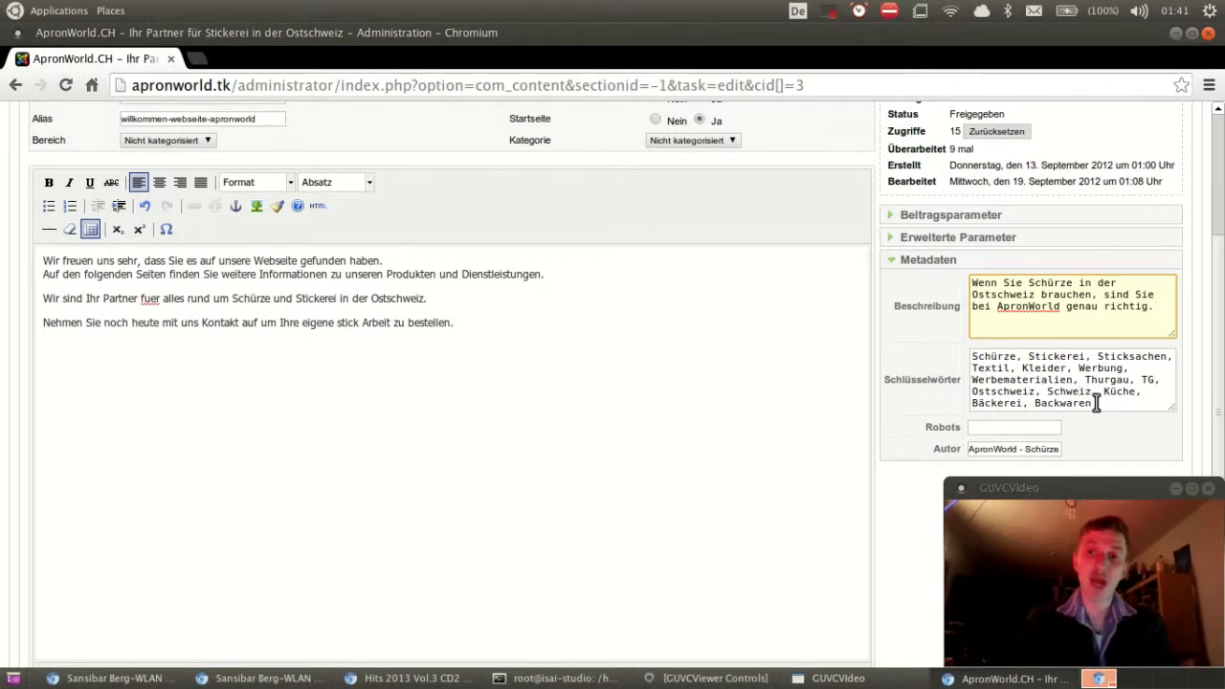
pyautogui.click(1096, 404)
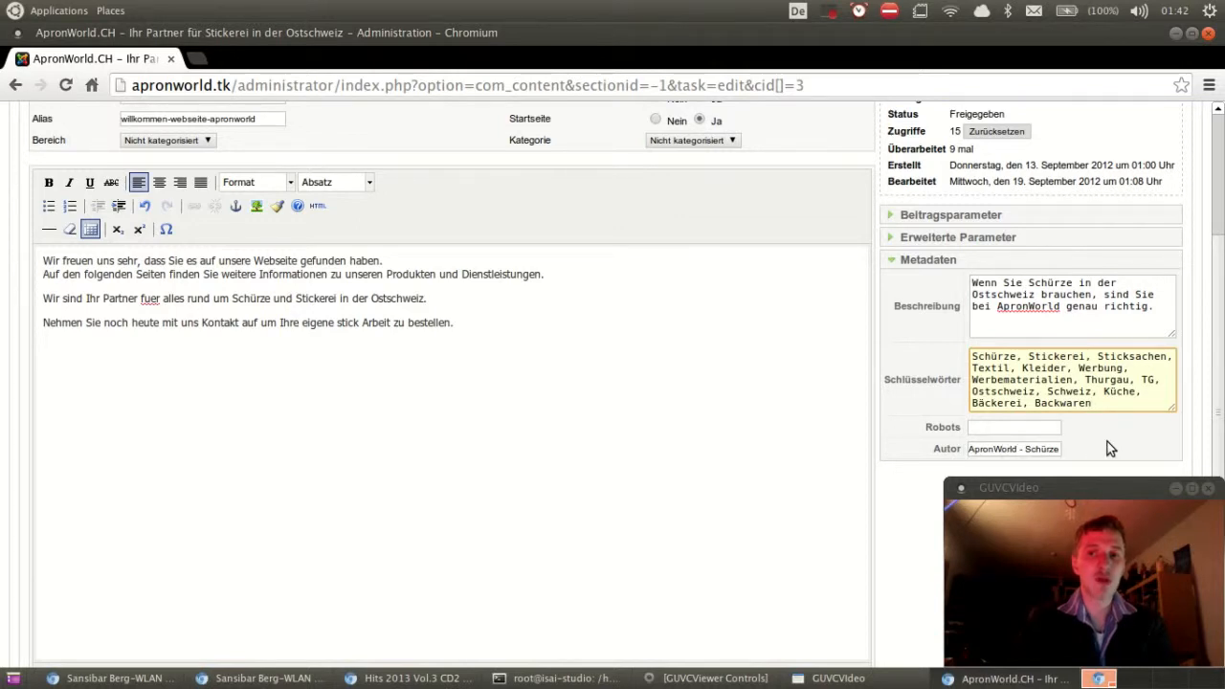
pyautogui.scroll(1, 1108, 449)
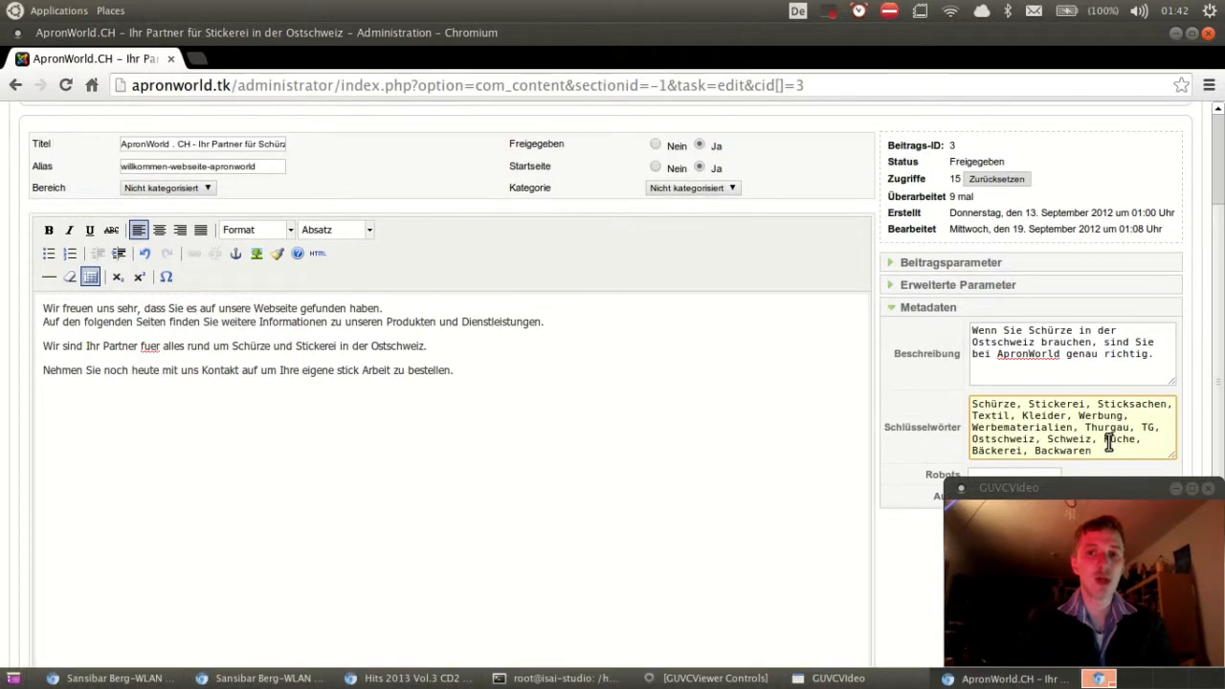
pyautogui.scroll(1, 1109, 442)
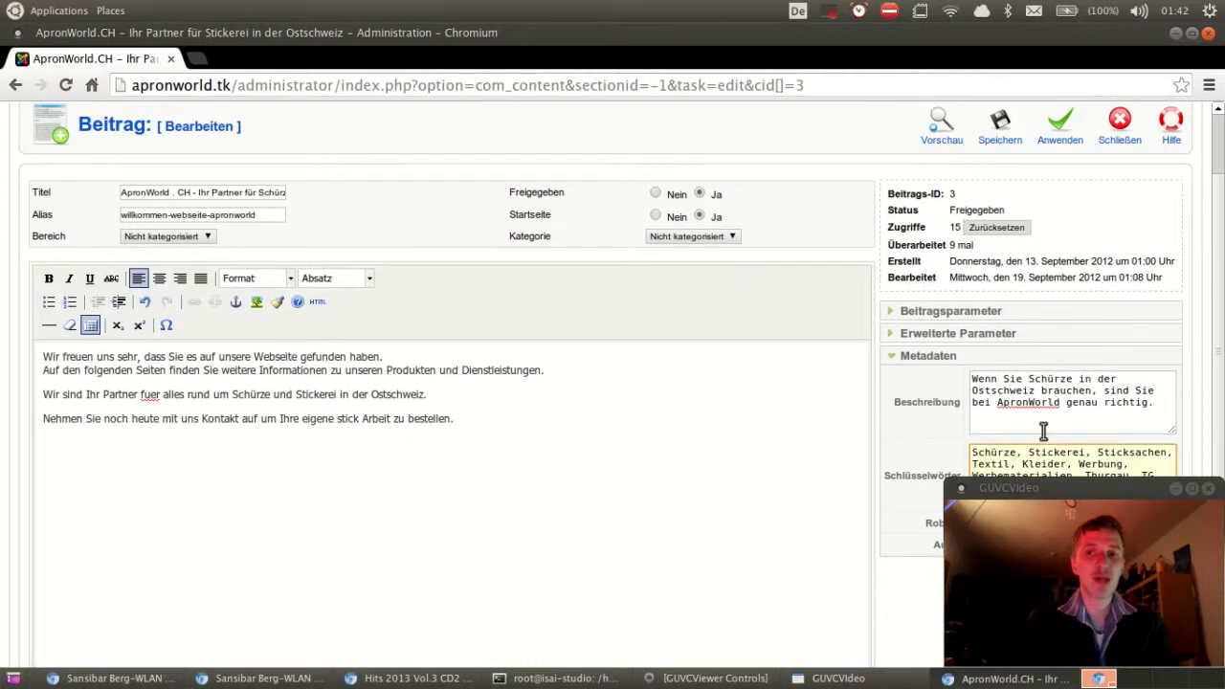
# Step: Browse the Erweiterte Parameter panel, then collapse it and return to the page top
pyautogui.click(972, 335)
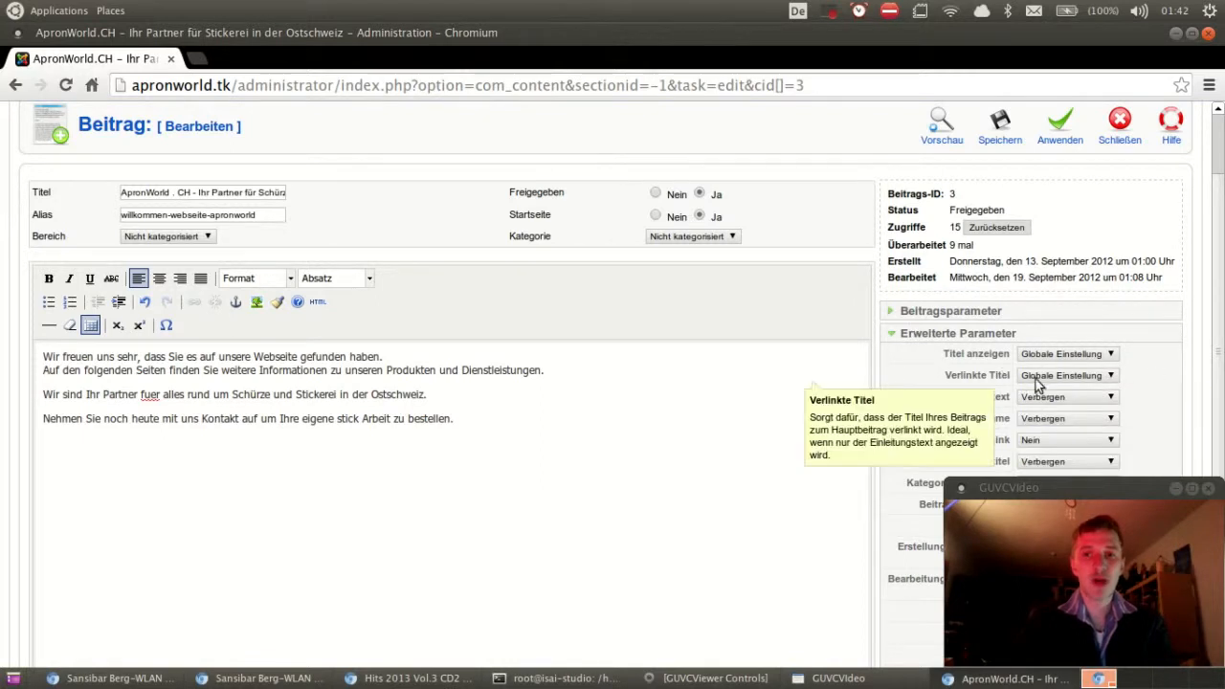
pyautogui.scroll(-2, 1141, 390)
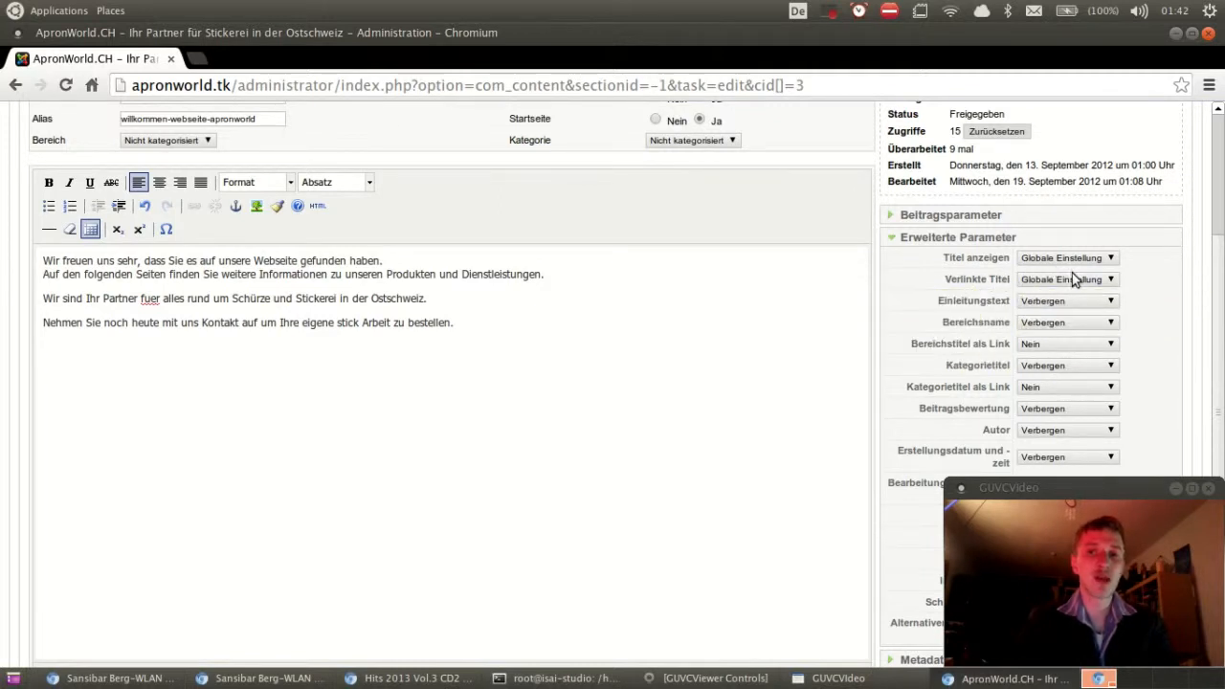
pyautogui.scroll(-1, 1159, 351)
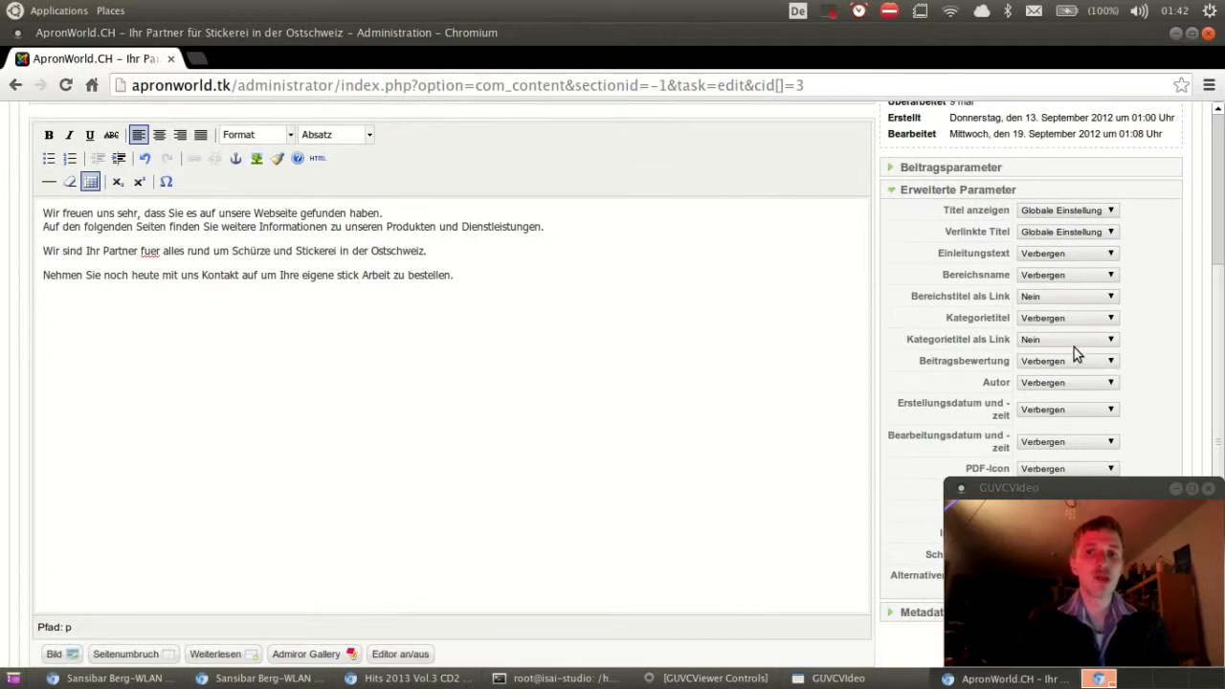
pyautogui.scroll(-1, 1070, 352)
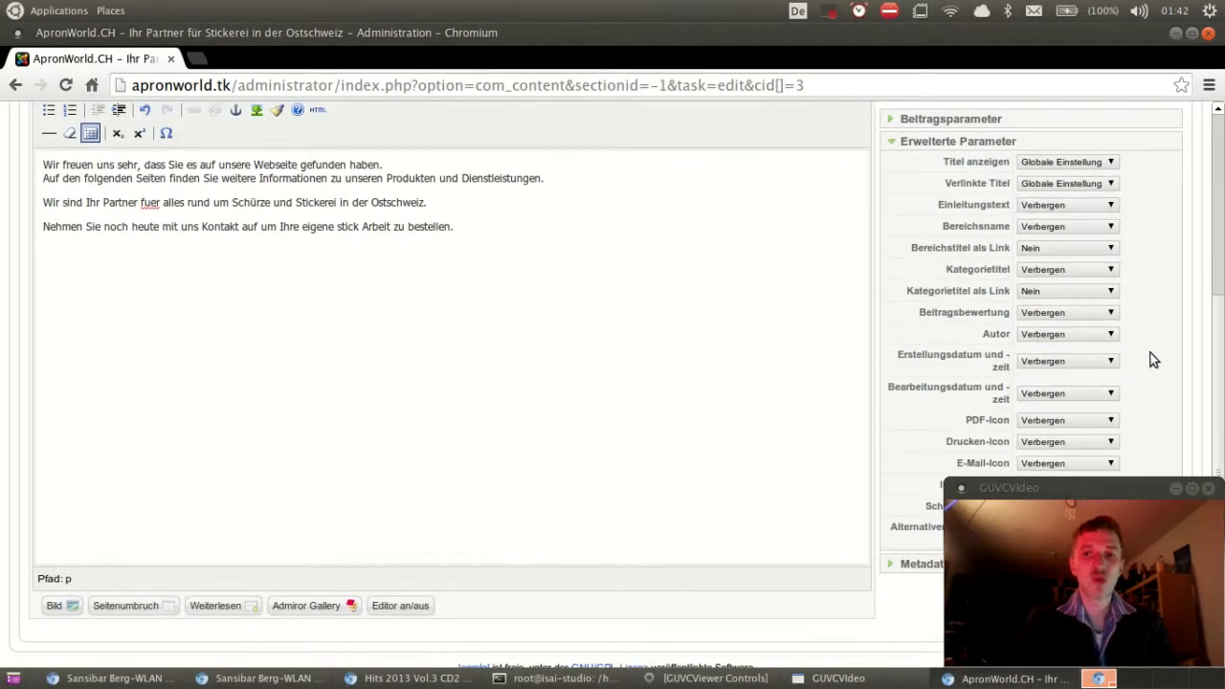
pyautogui.scroll(-1, 1154, 359)
pyautogui.moveTo(998, 417)
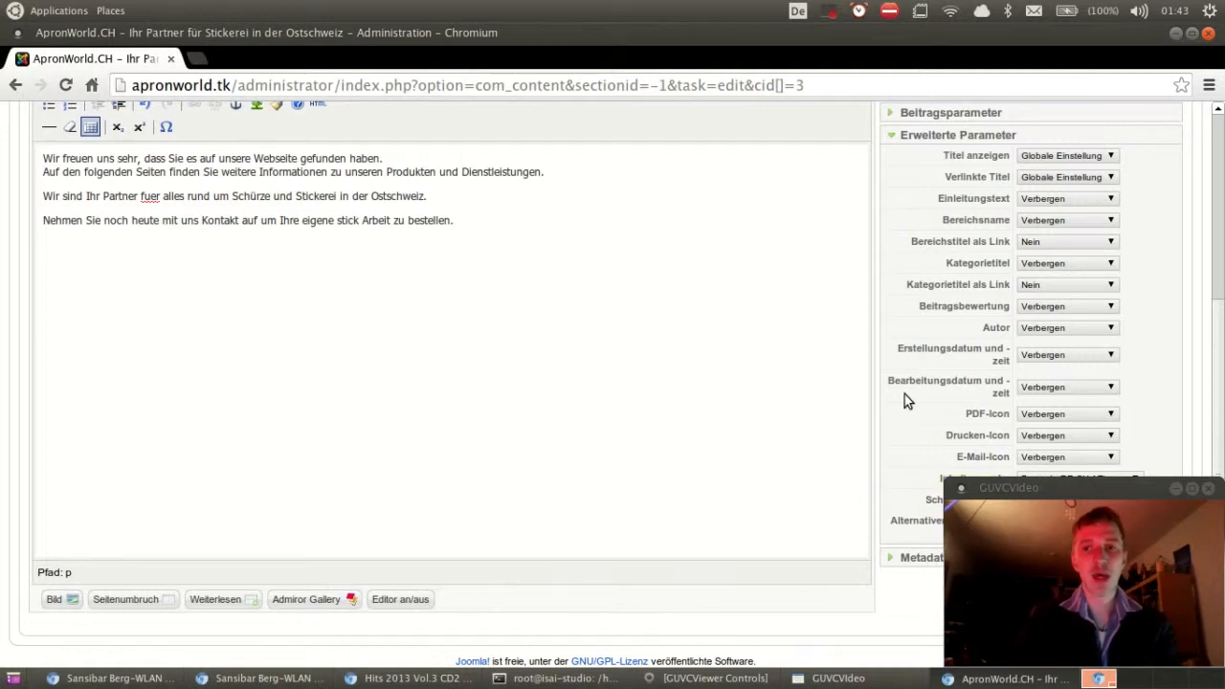
pyautogui.scroll(3, 920, 441)
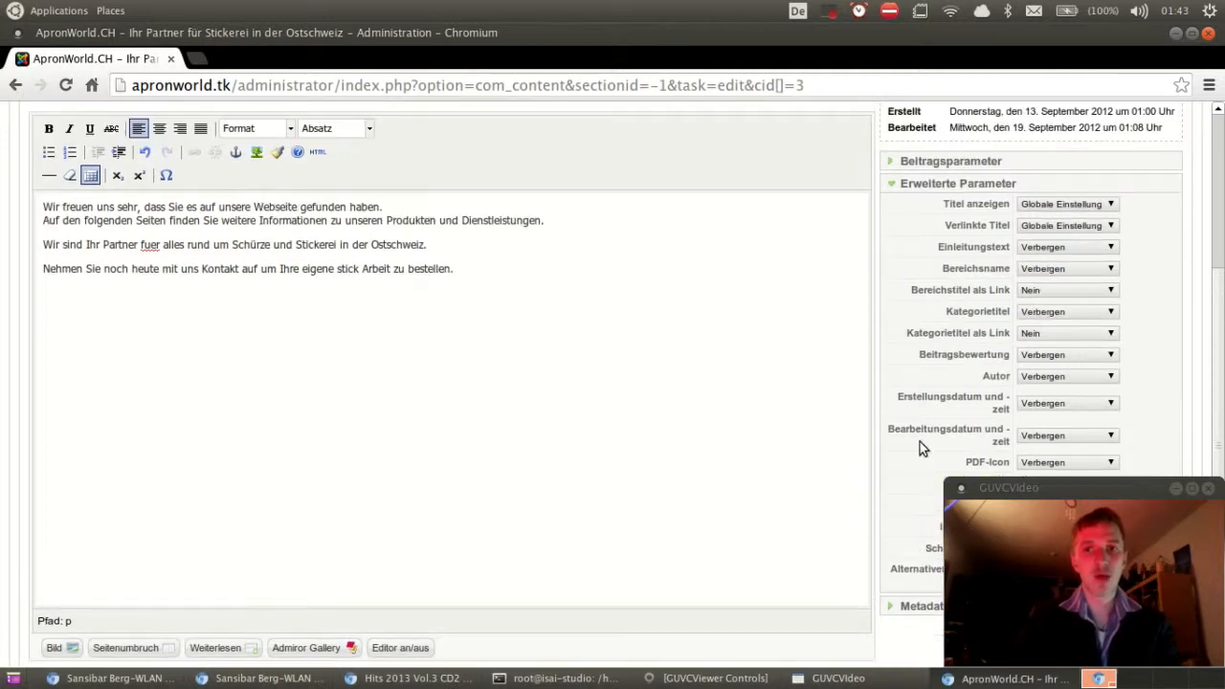
pyautogui.scroll(2, 920, 441)
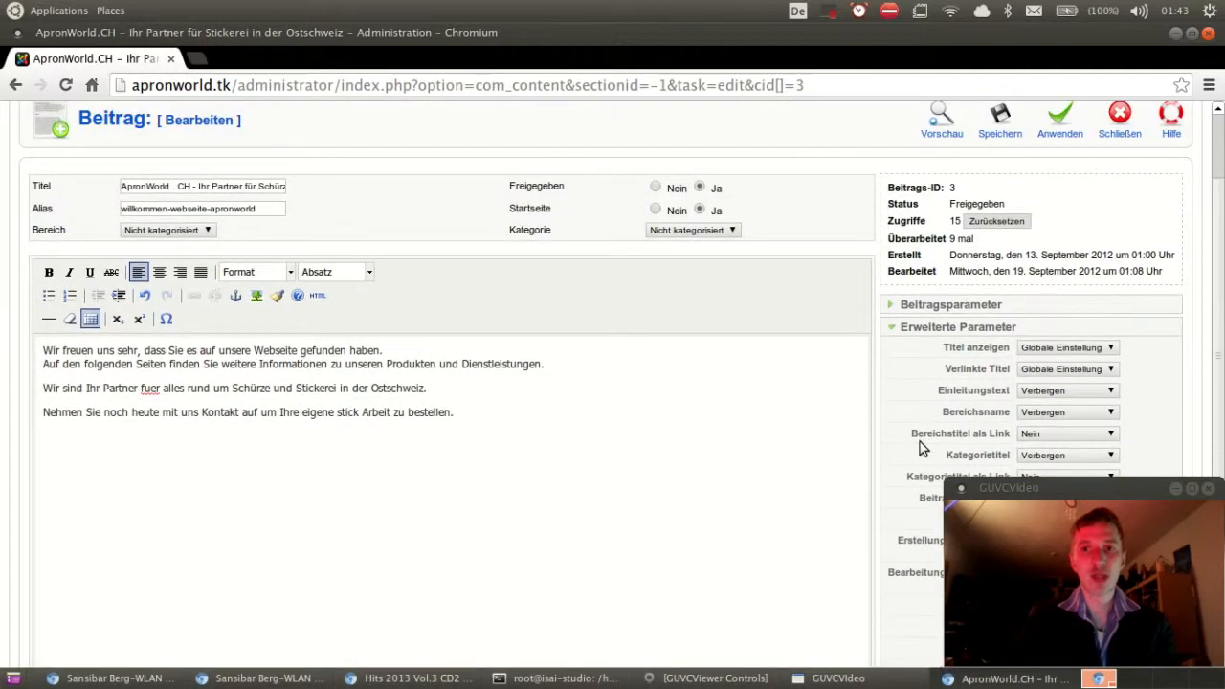
pyautogui.click(946, 375)
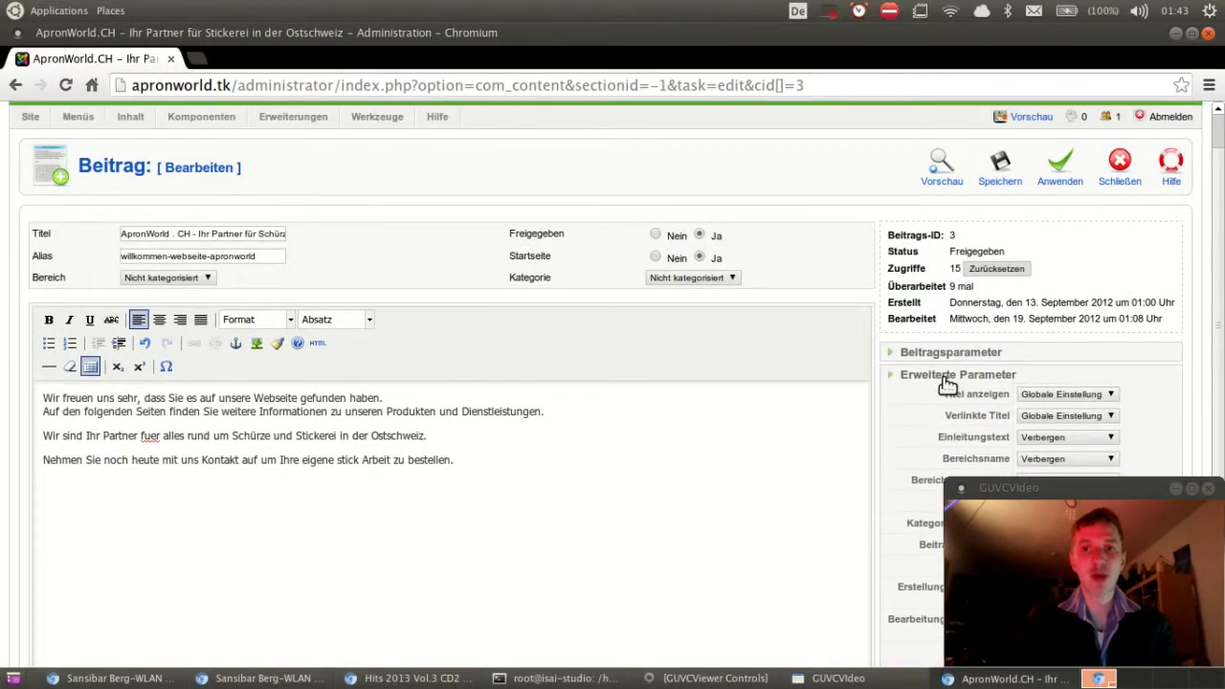
pyautogui.scroll(1, 890, 304)
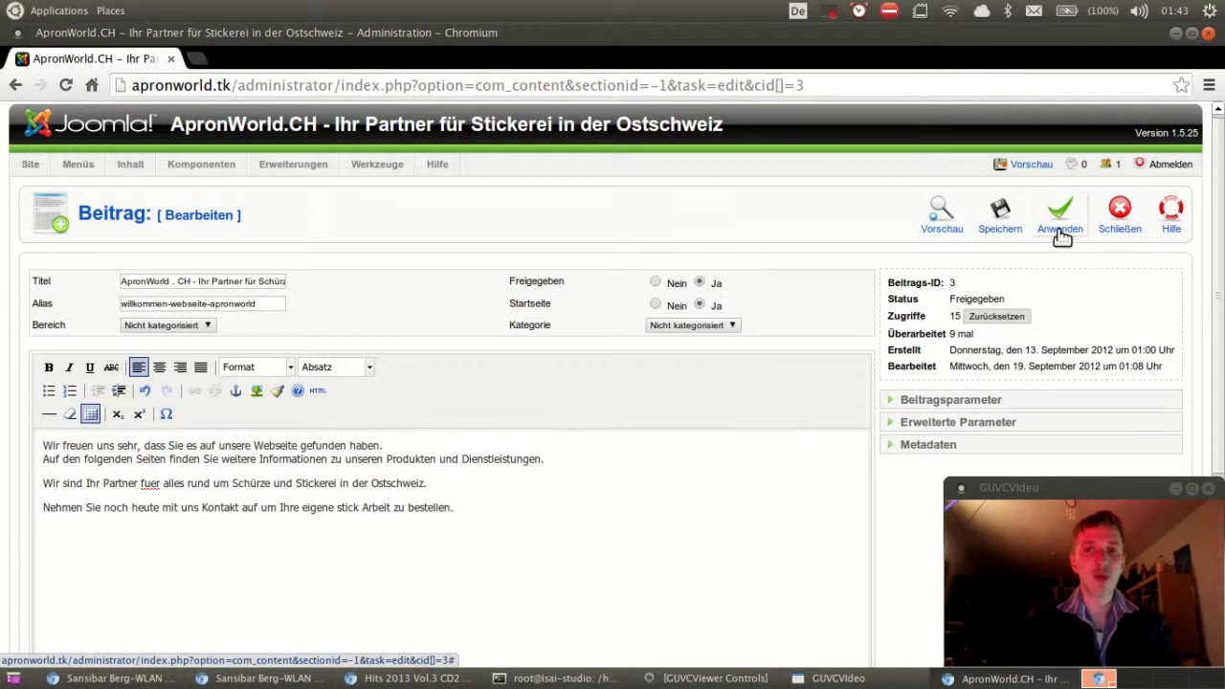
# Step: Close the Willkommen article editor without saving
pyautogui.click(1107, 215)
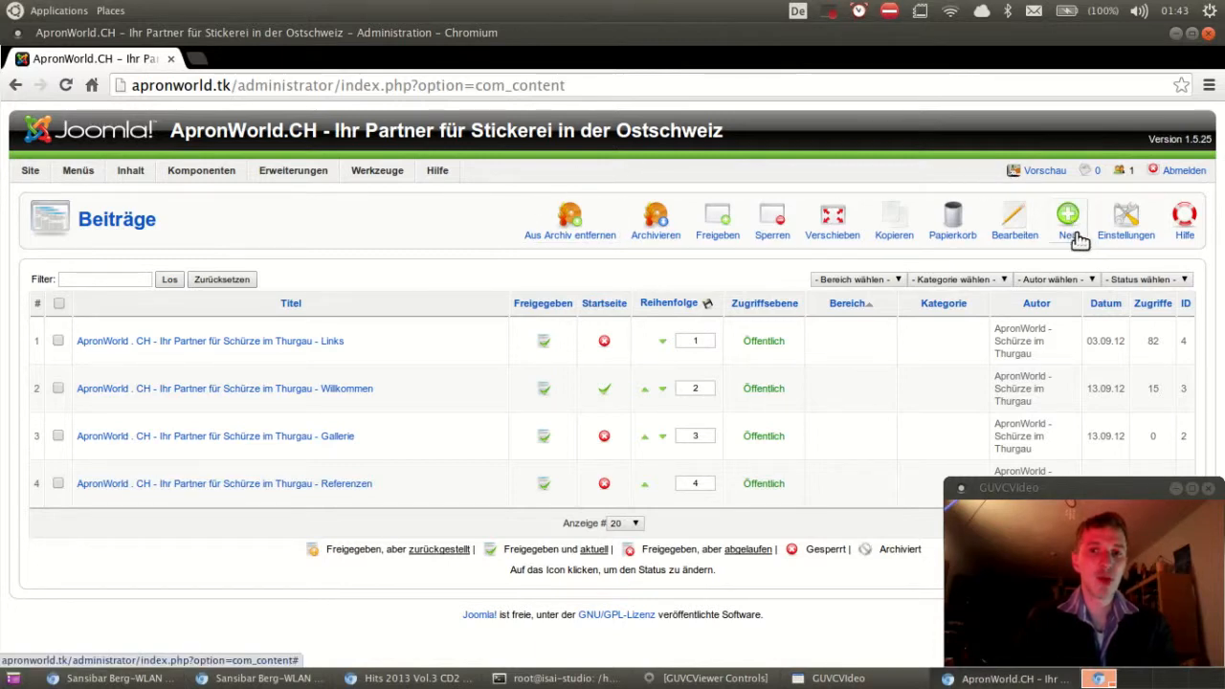
# Step: Create a new article and enter test text 'asdfasf' as title and 'asdfasdf' as alias
pyautogui.click(1073, 238)
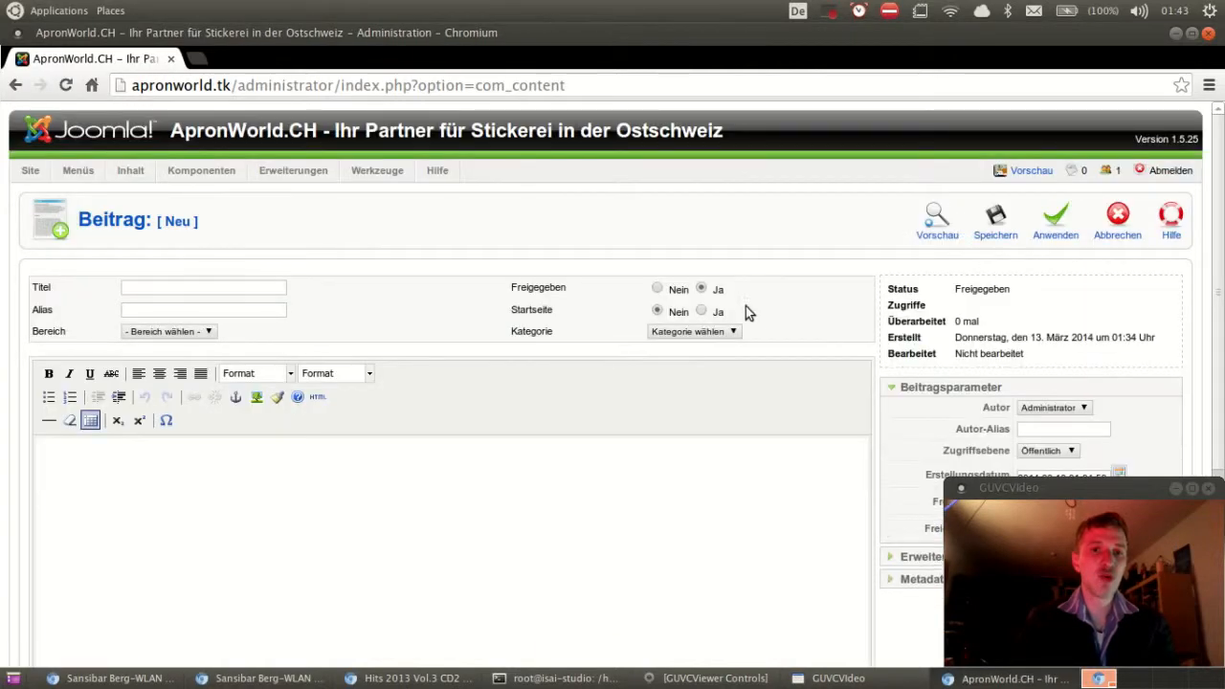
pyautogui.scroll(-2, 585, 376)
pyautogui.scroll(-1, 585, 376)
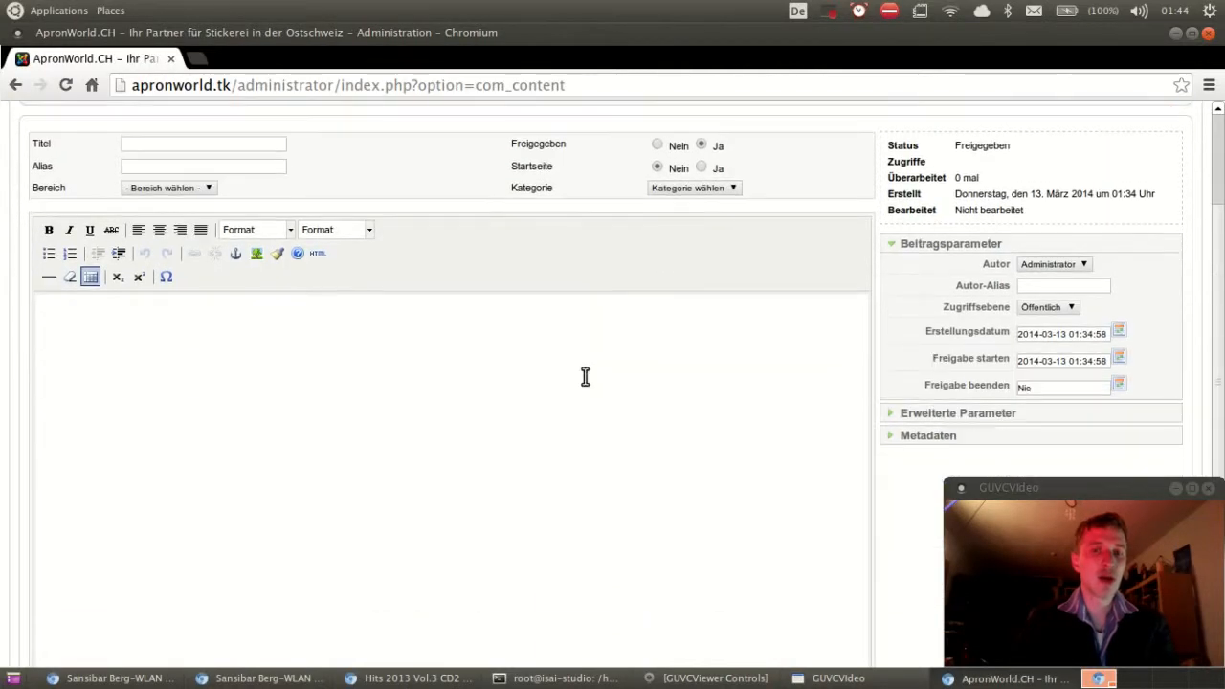
pyautogui.click(206, 146)
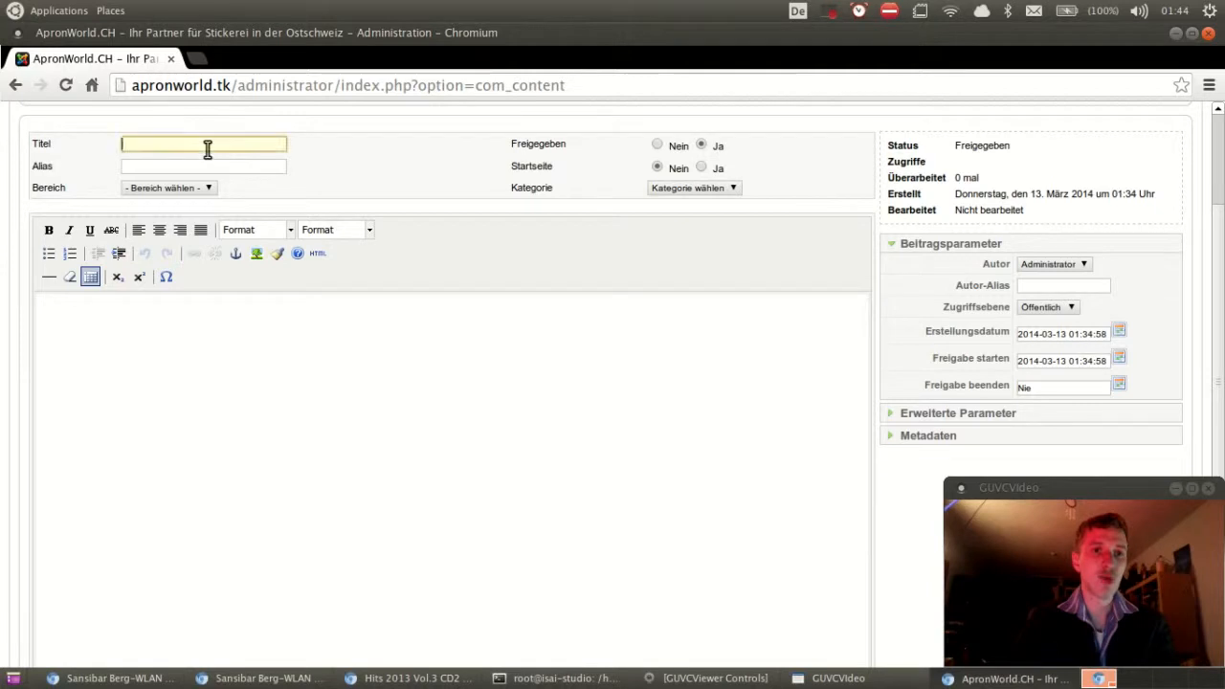
pyautogui.write('asdfasf')
pyautogui.press('Tab')
pyautogui.write('asdfasdf')
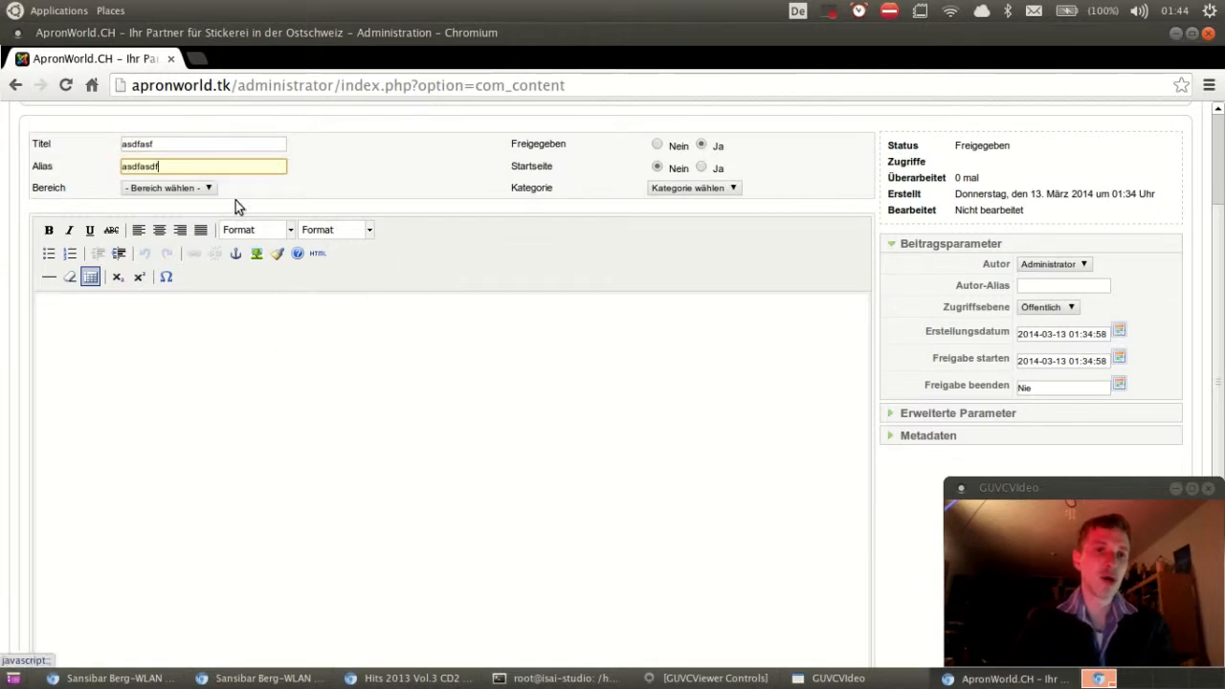
# Step: Clear the alias and title fields again and place the caret in the empty body
pyautogui.moveTo(212, 165)
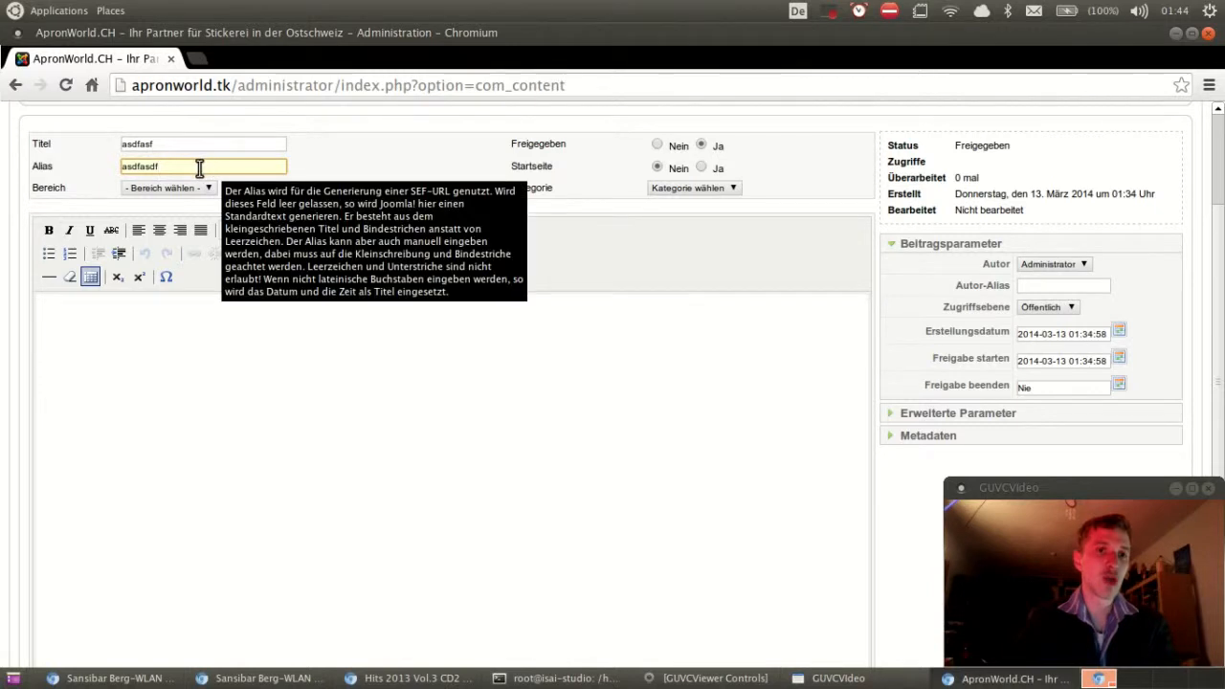
pyautogui.moveTo(197, 167); pyautogui.dragTo(96, 167)
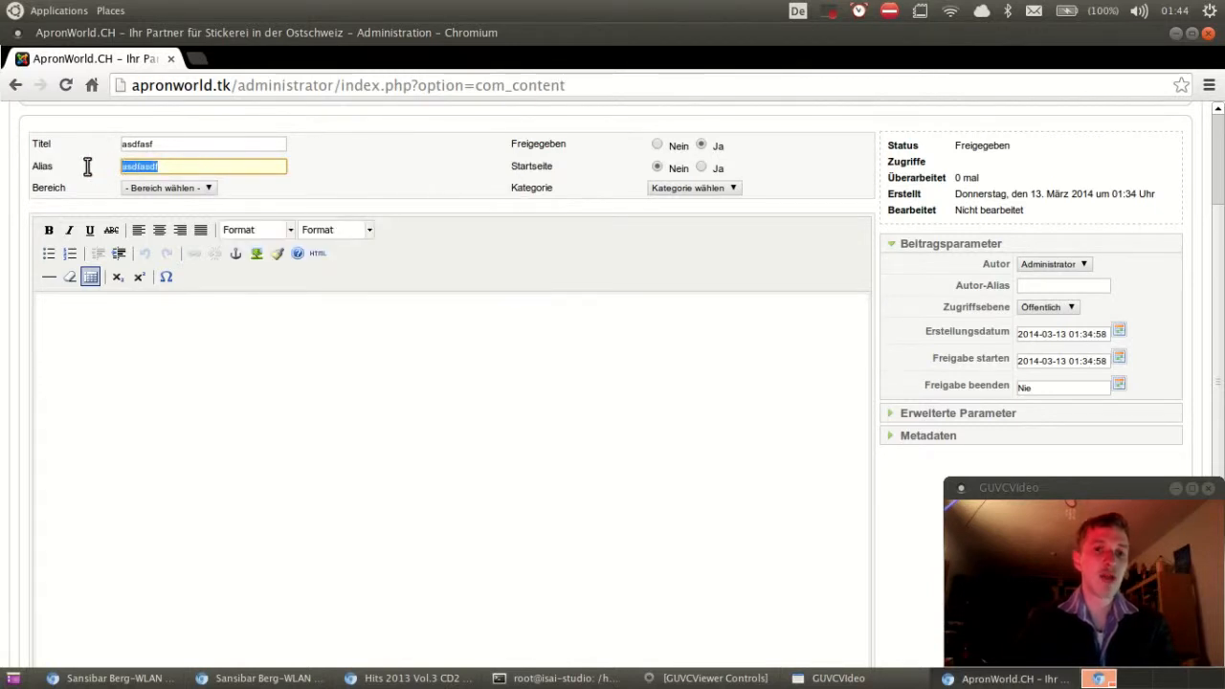
pyautogui.press('BackSpace')
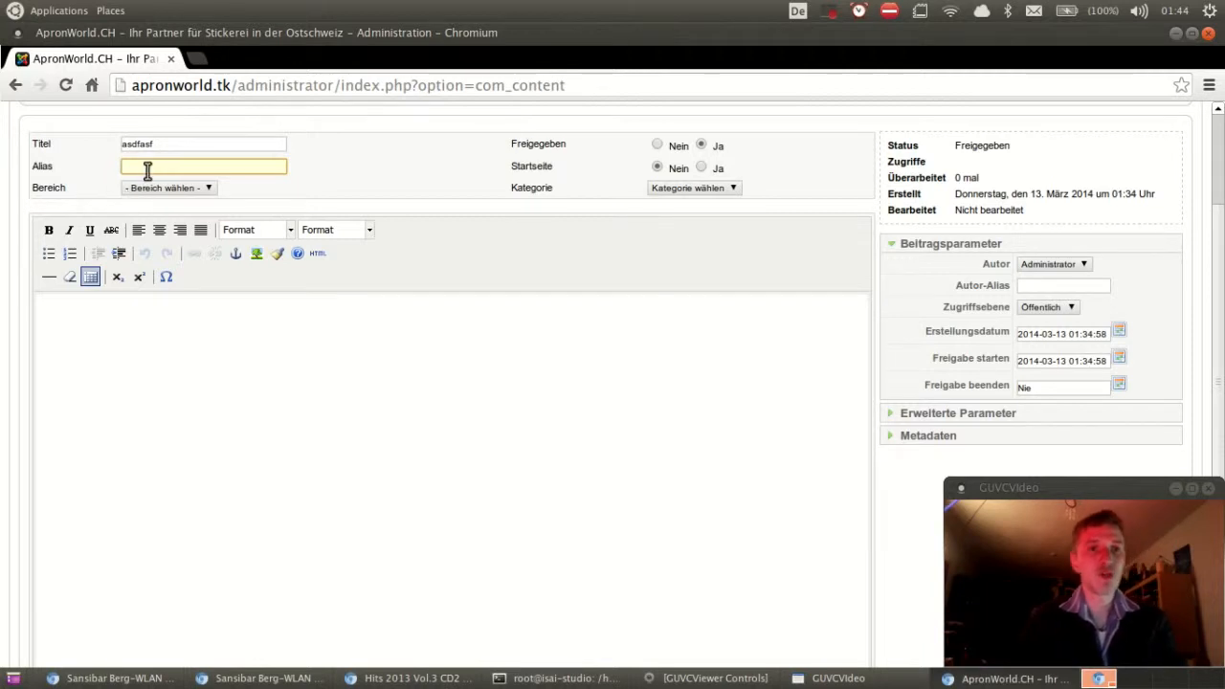
pyautogui.moveTo(148, 171)
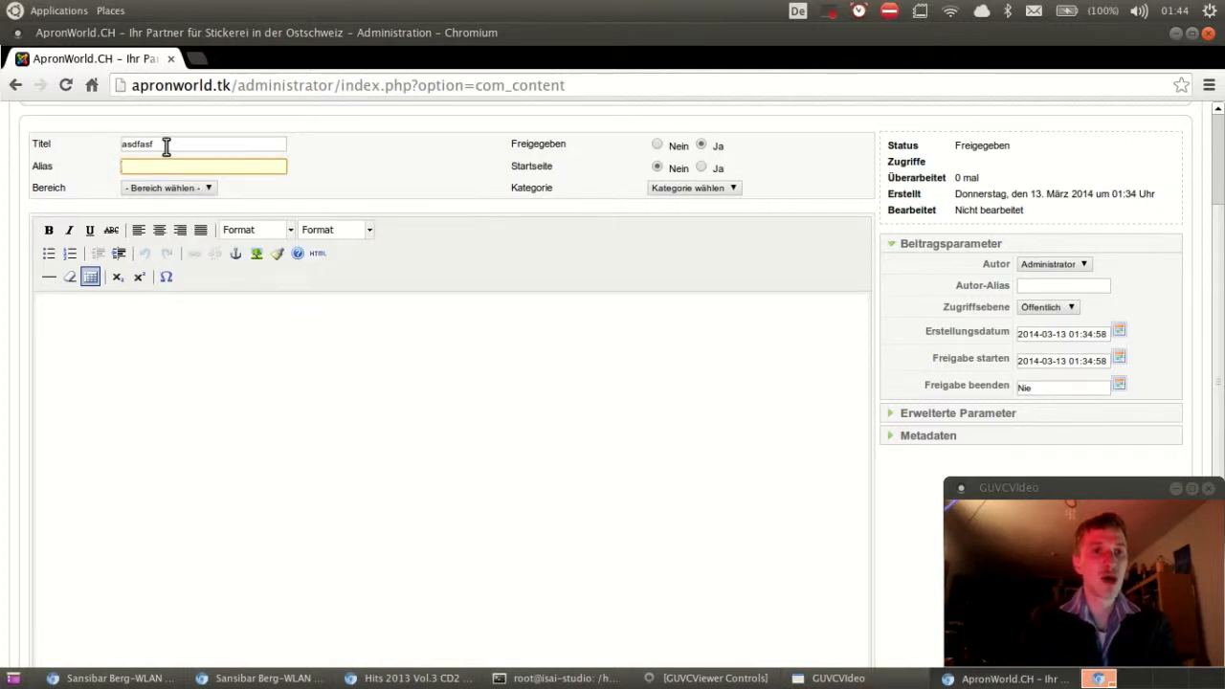
pyautogui.moveTo(164, 146); pyautogui.dragTo(93, 144)
pyautogui.press('BackSpace')
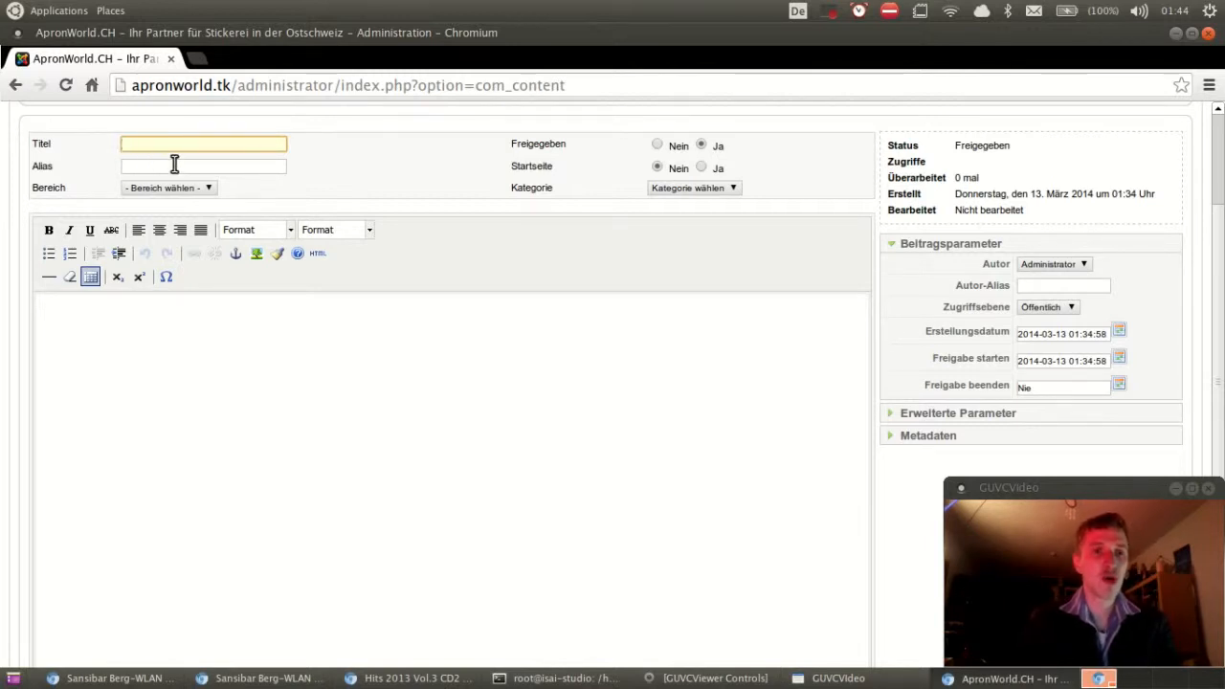
pyautogui.click(292, 353)
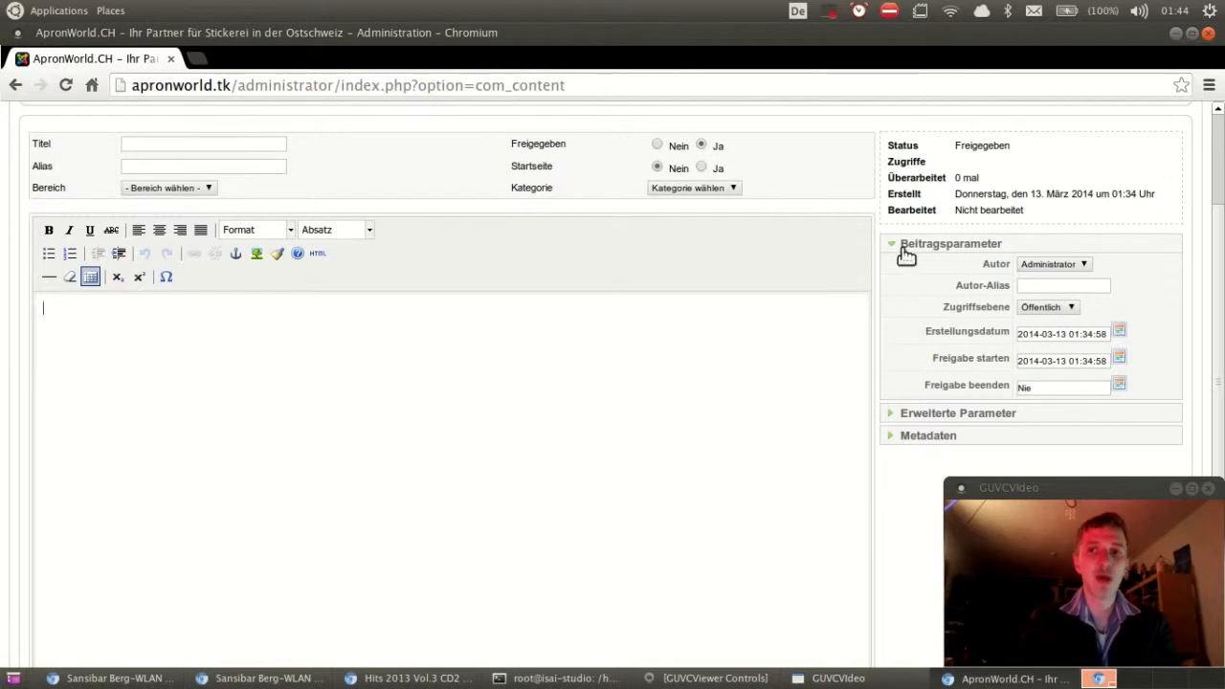
pyautogui.scroll(3, 890, 258)
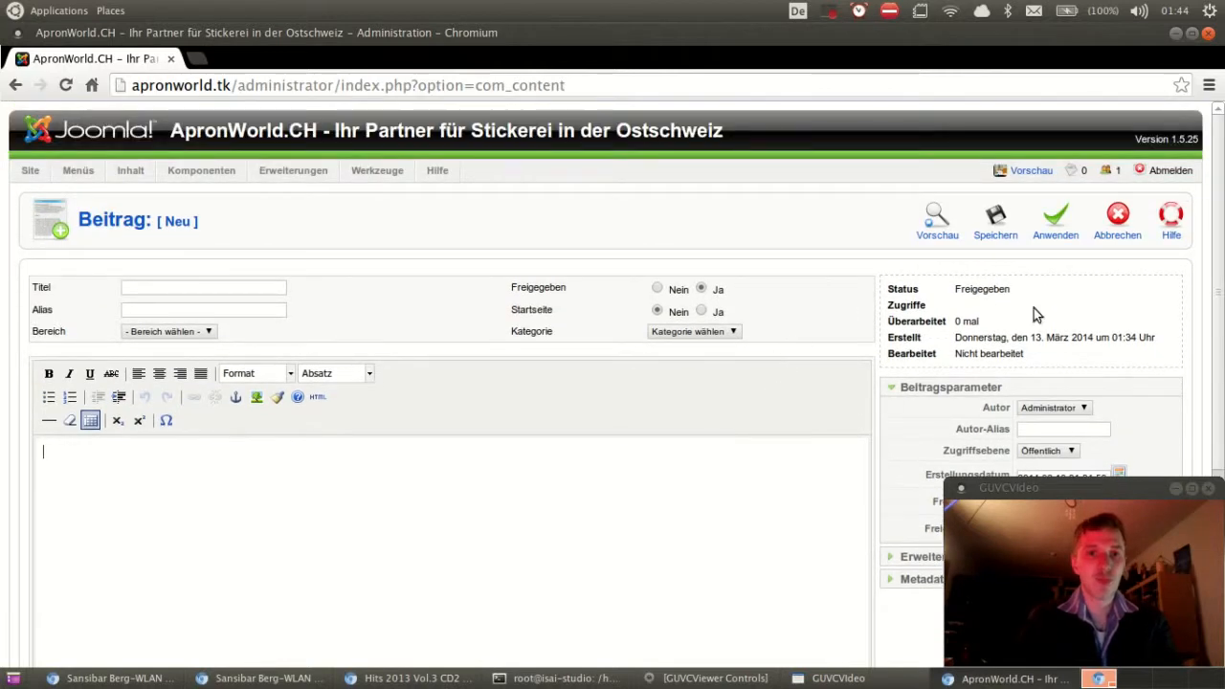
# Step: Cancel the blank new article without saving, back to the article list
pyautogui.click(1131, 230)
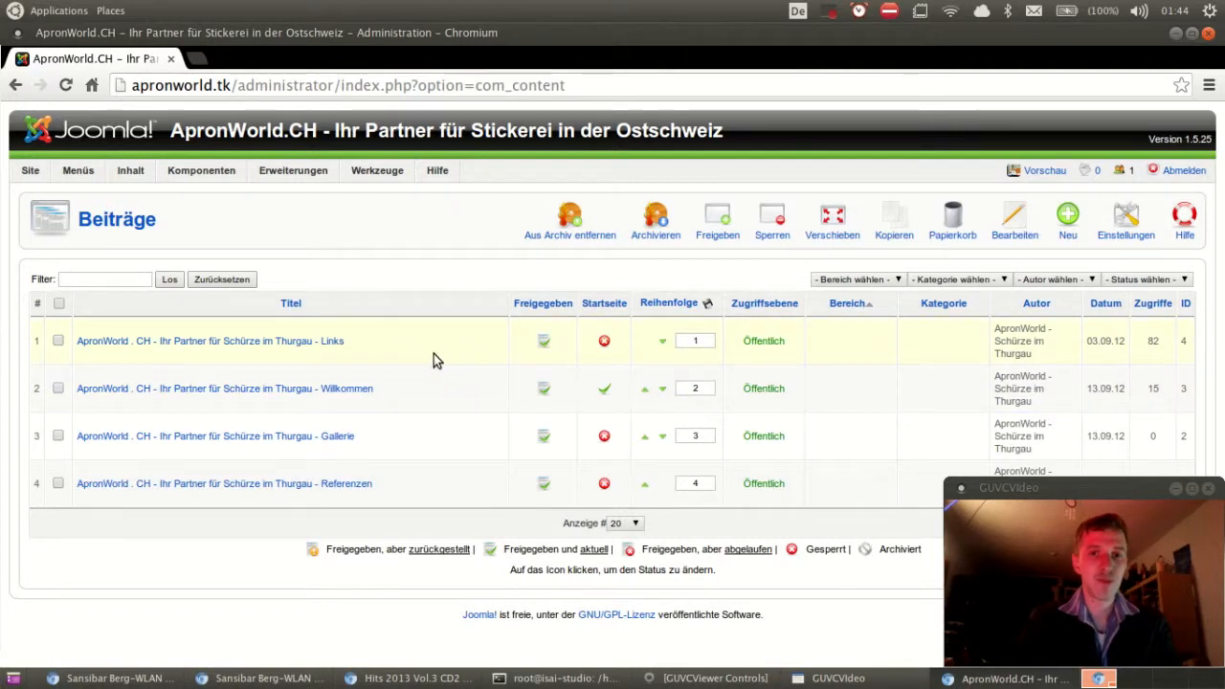
pyautogui.moveTo(90, 182)
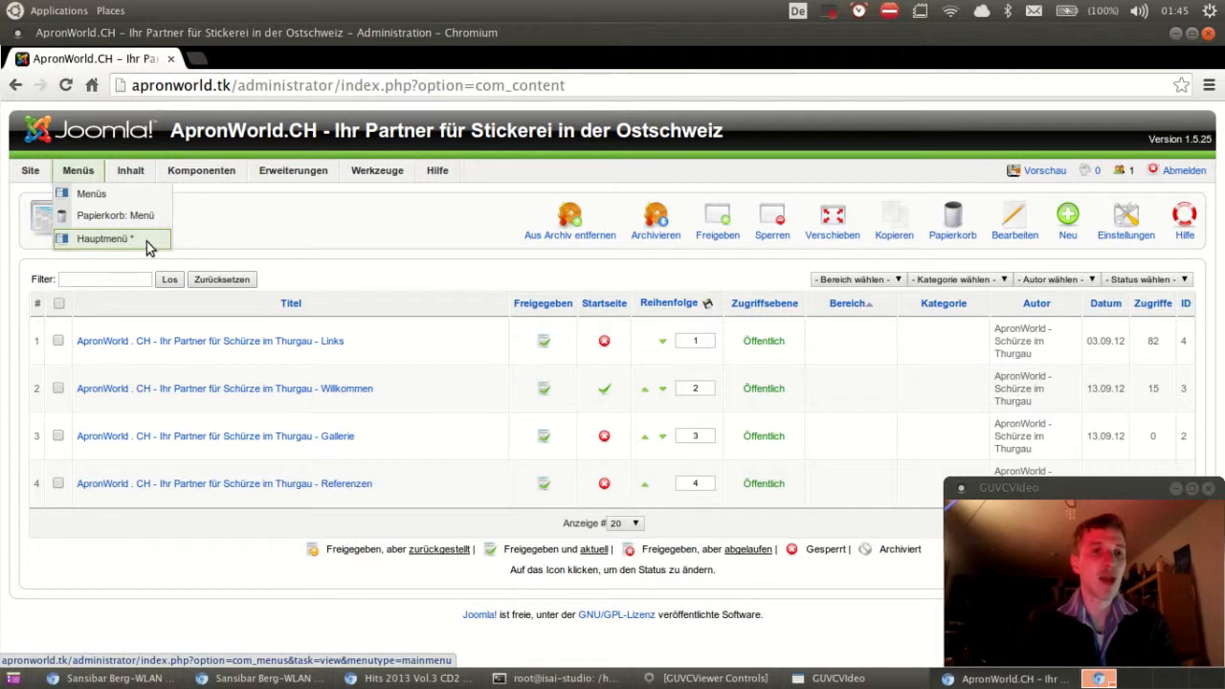
# Step: Show the Hauptmenü item list with its six published entries
pyautogui.click(146, 241)
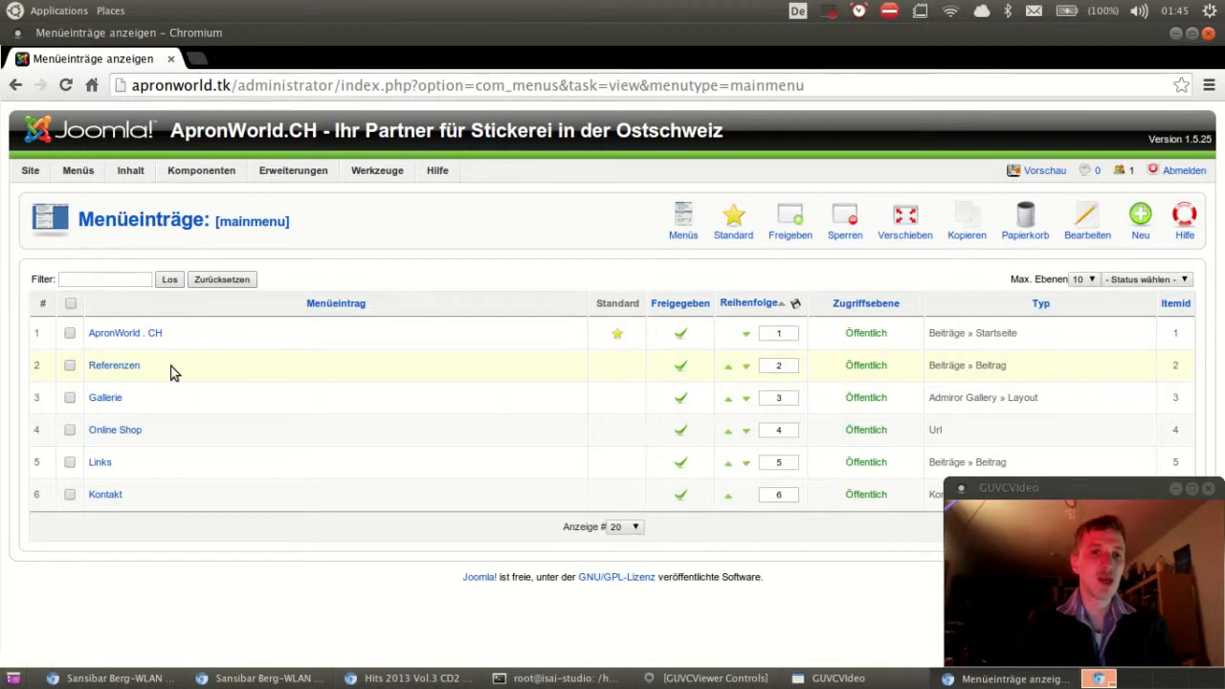
# Step: Open the Referenzen menu item and glance at its article picker without choosing
pyautogui.click(115, 366)
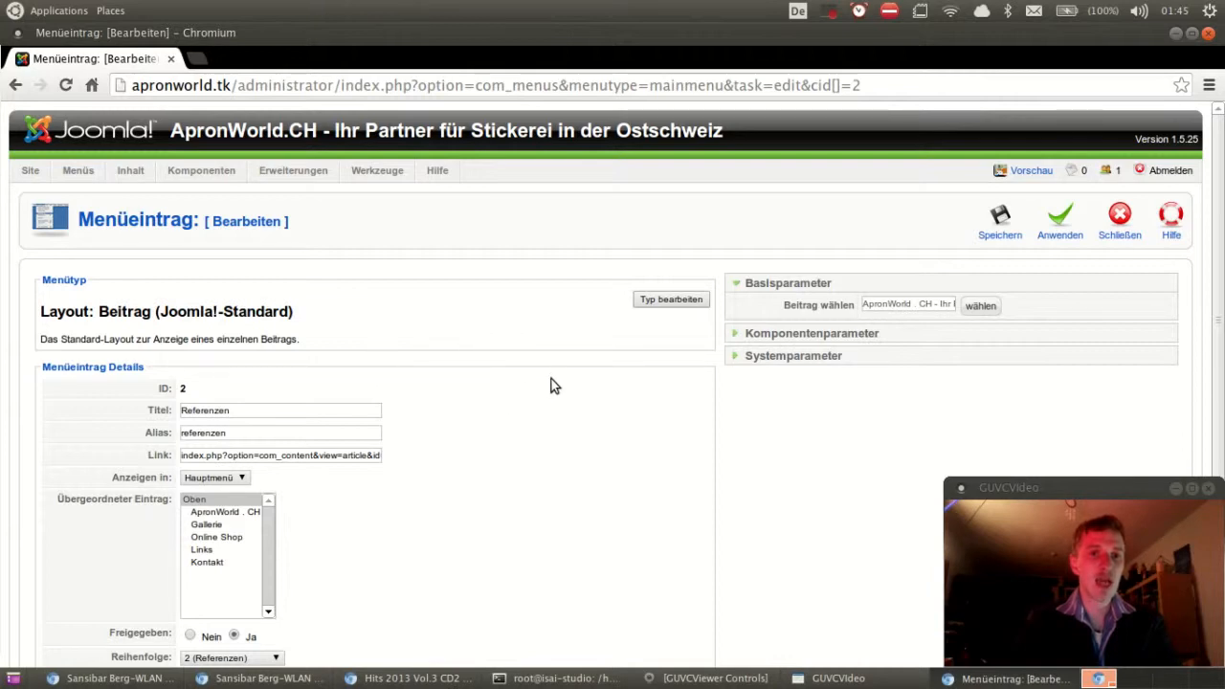
pyautogui.moveTo(830, 314)
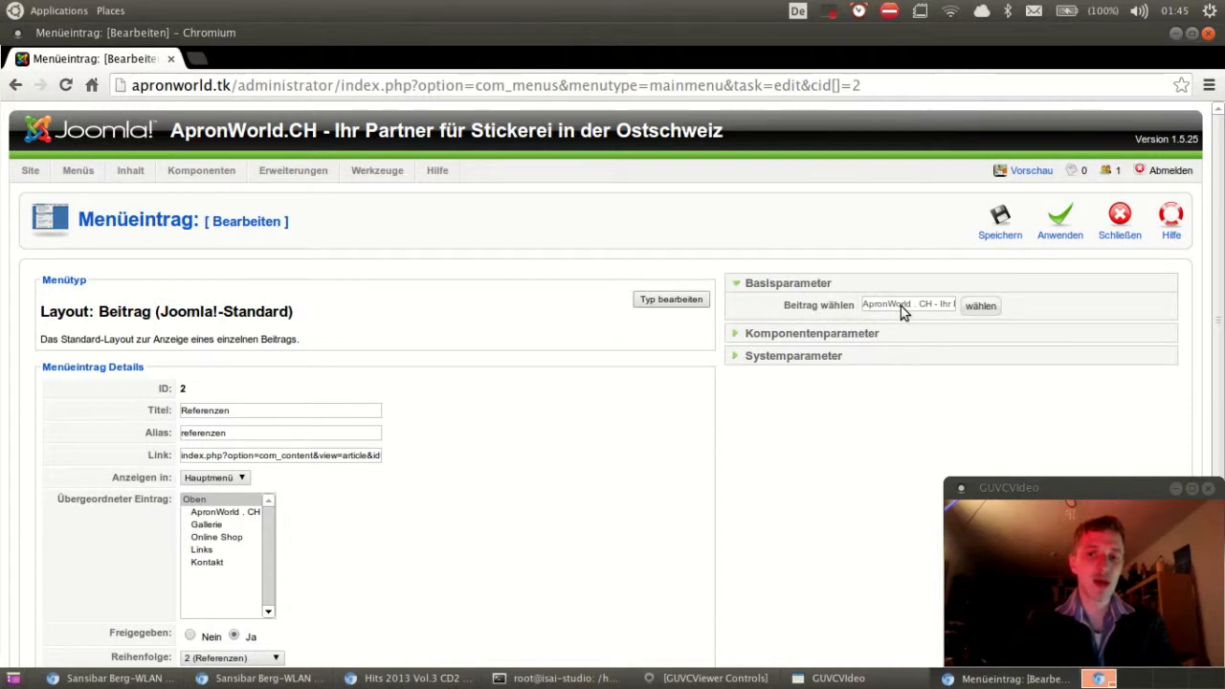
pyautogui.click(979, 306)
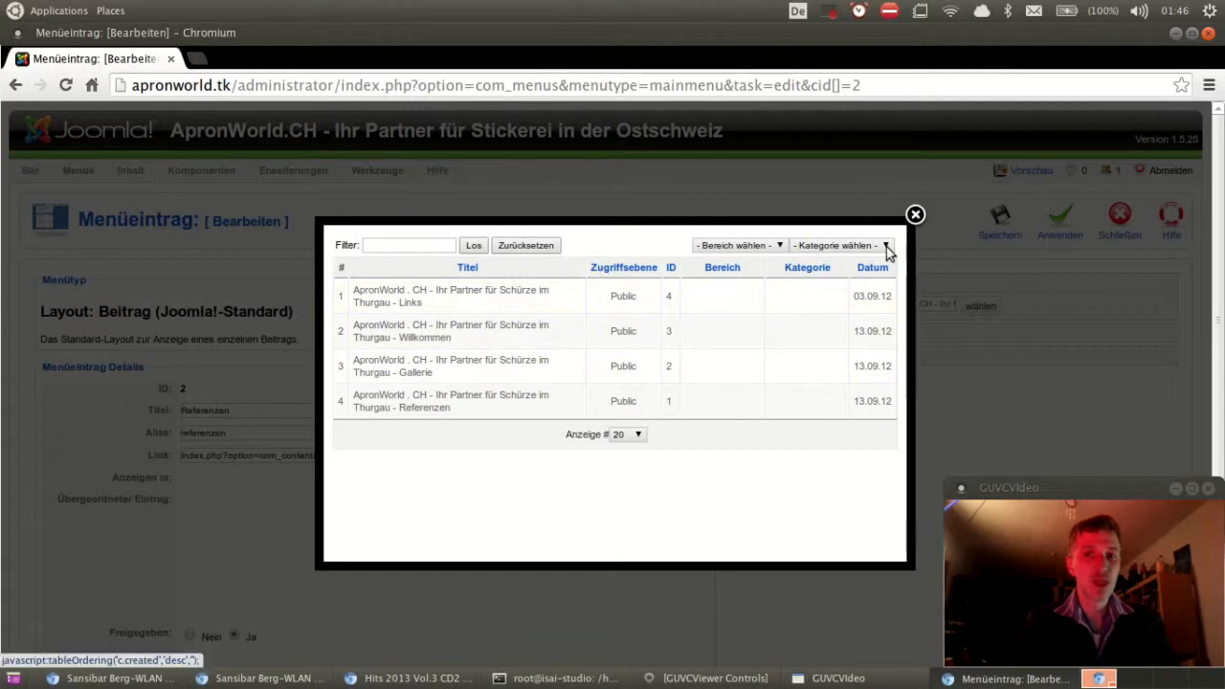
pyautogui.click(915, 214)
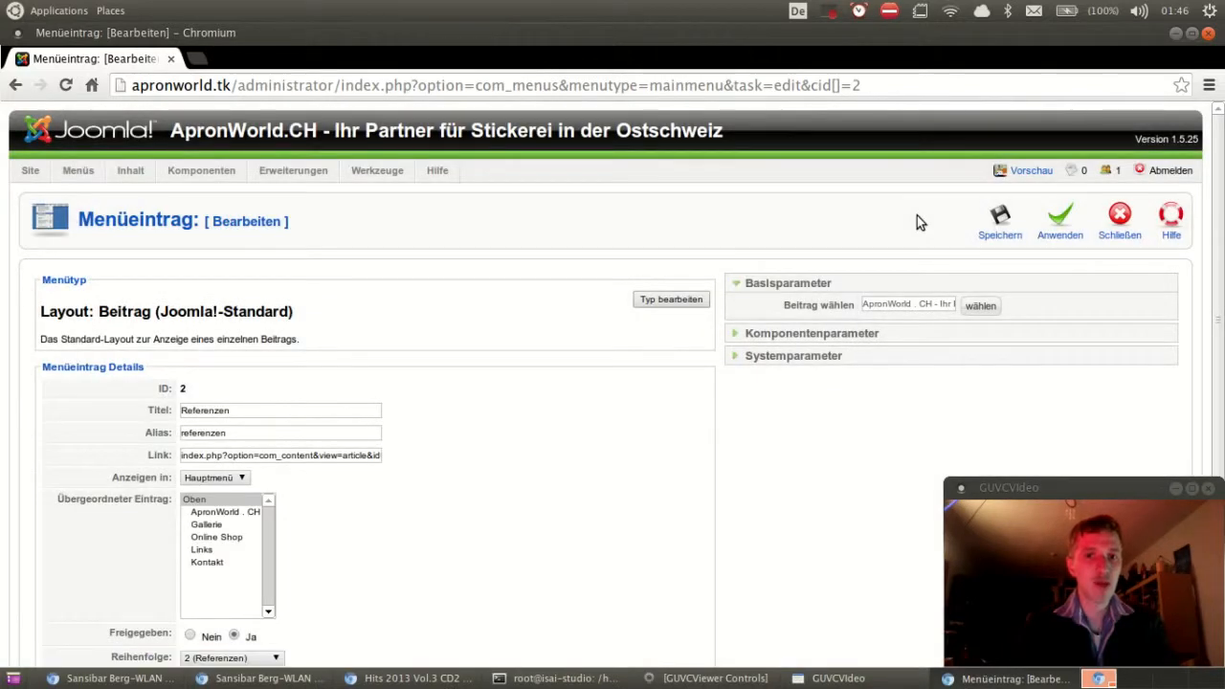
# Step: Review the Referenzen title, 'referenzen' alias and ordering, leaving all unchanged
pyautogui.scroll(-2, 500, 395)
pyautogui.click(289, 314)
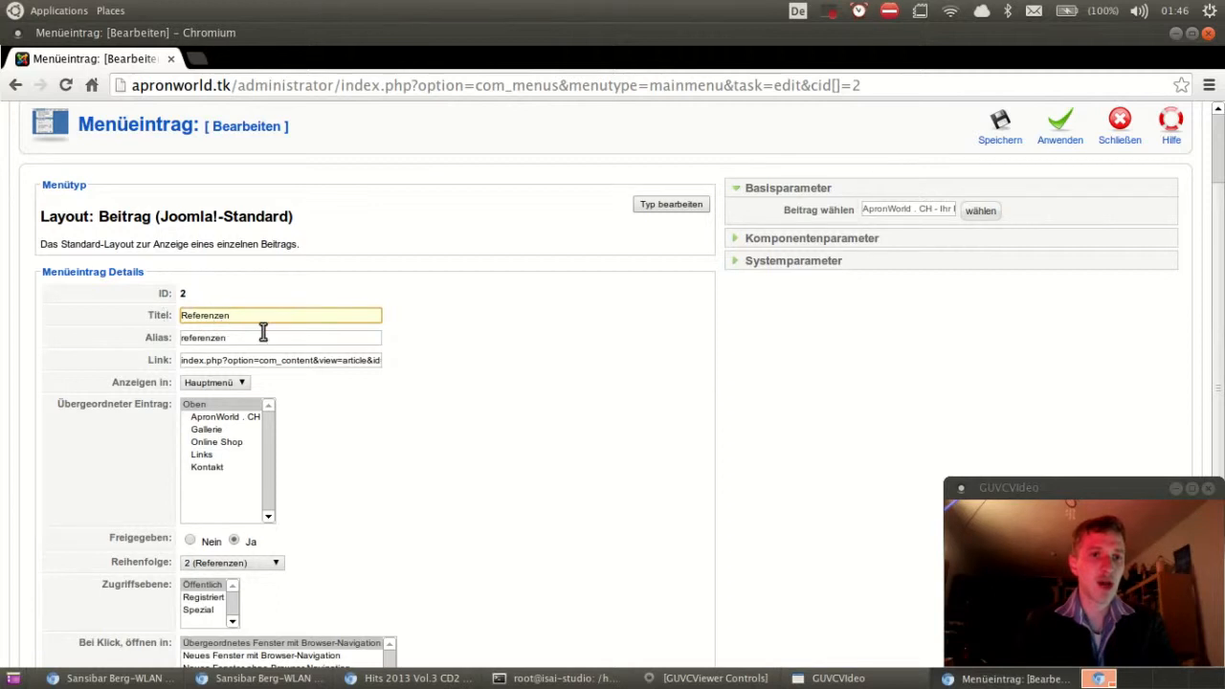
pyautogui.moveTo(244, 337); pyautogui.dragTo(174, 338)
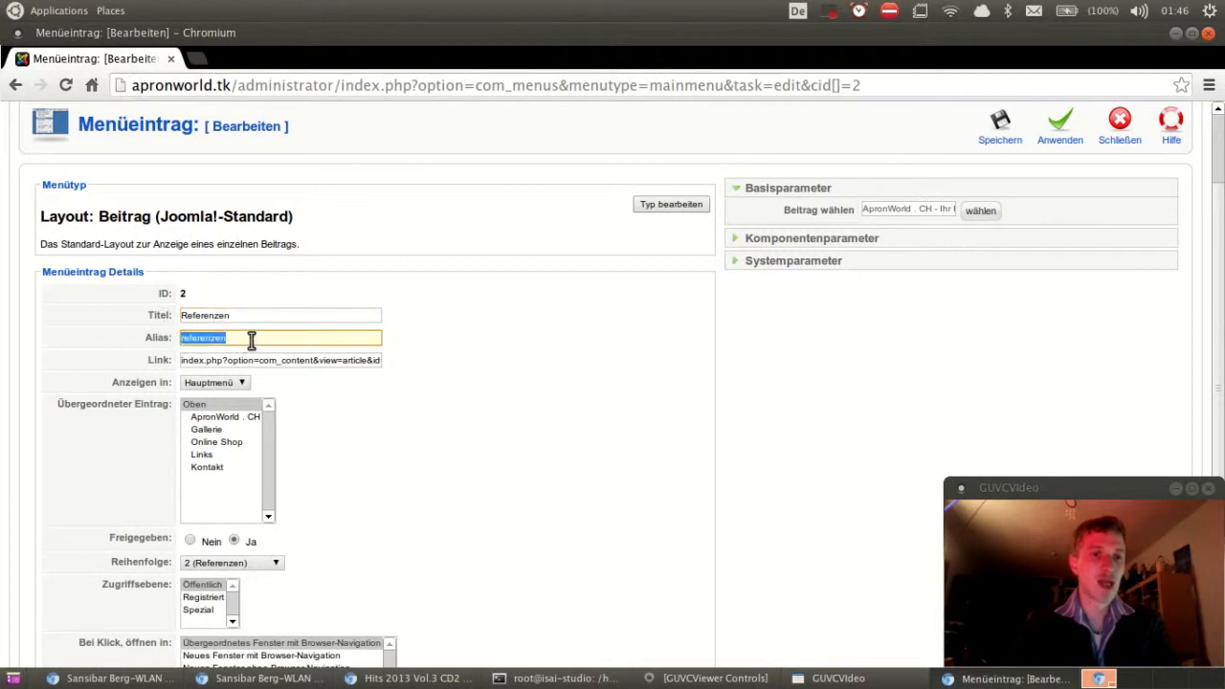
pyautogui.click(260, 338)
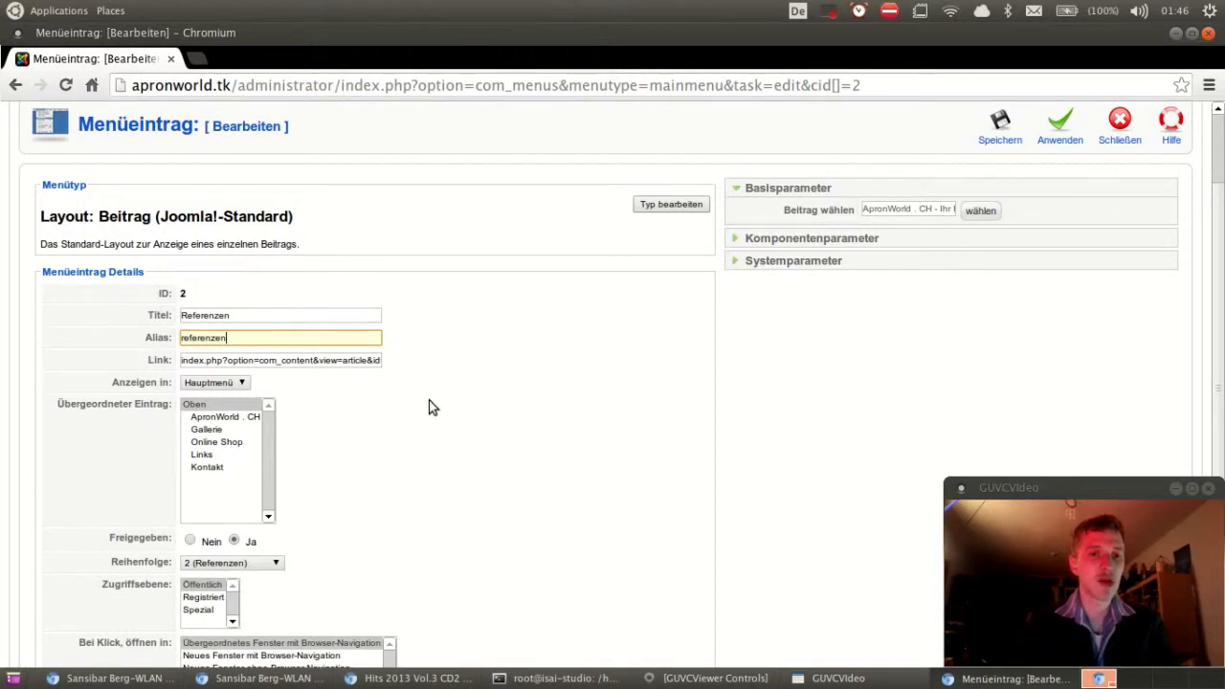
pyautogui.scroll(-2, 430, 407)
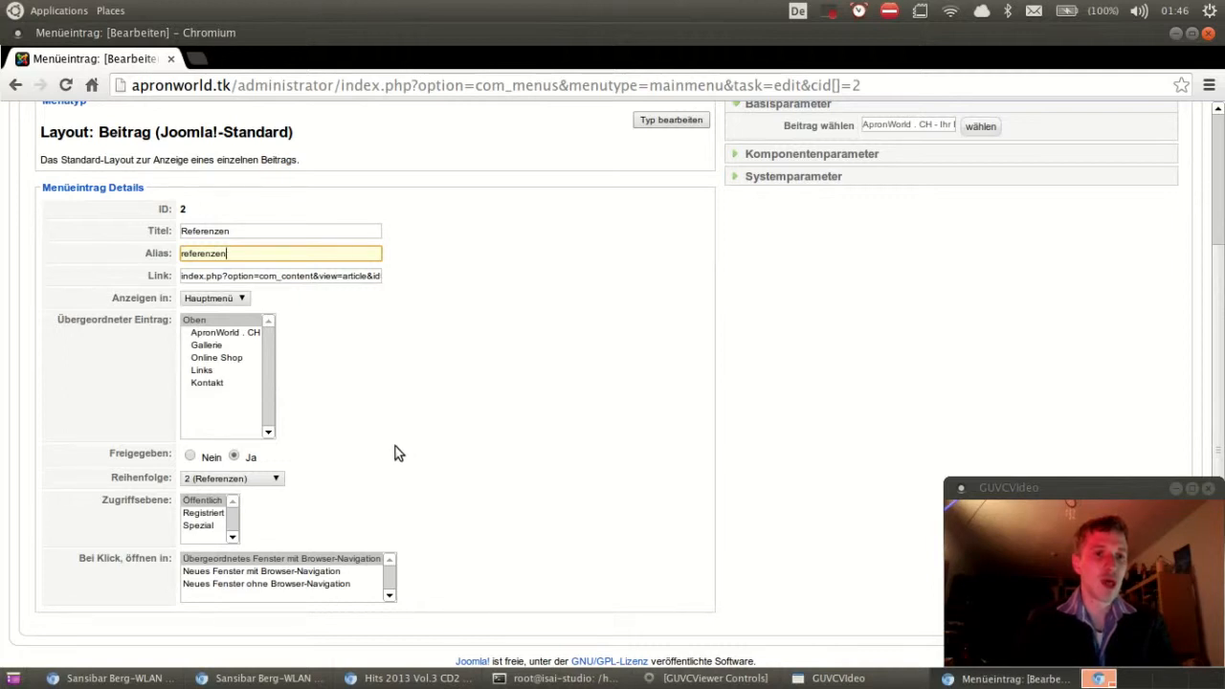
pyautogui.click(256, 481)
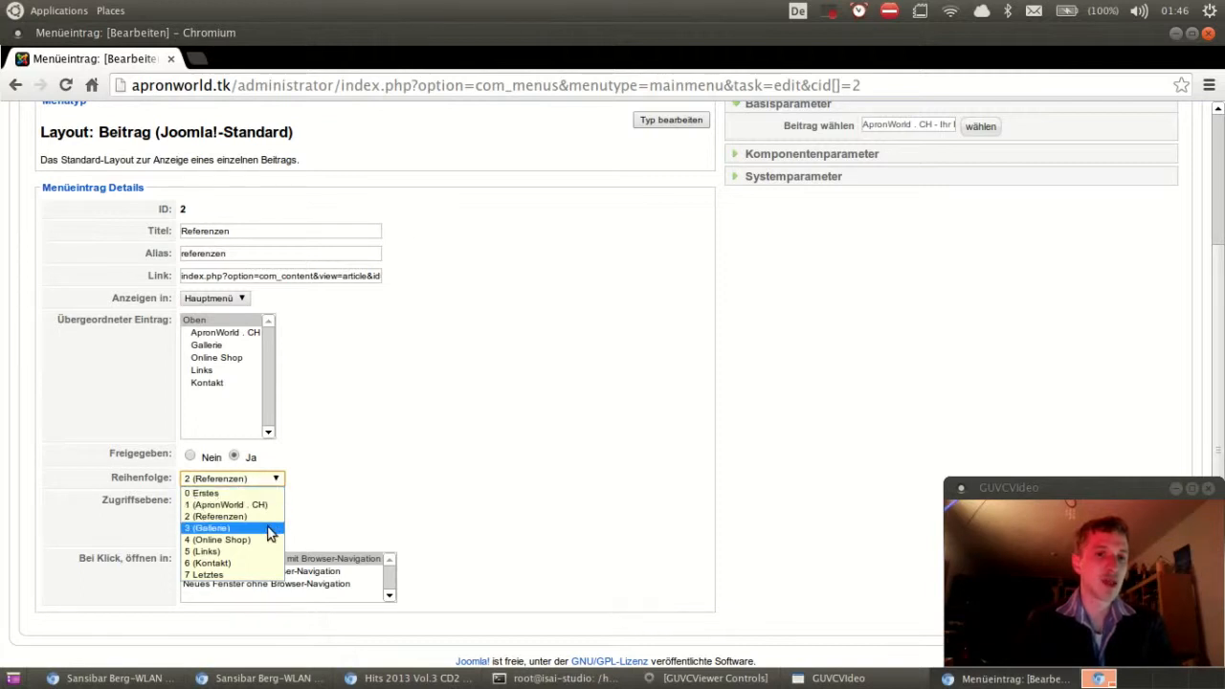
pyautogui.click(382, 488)
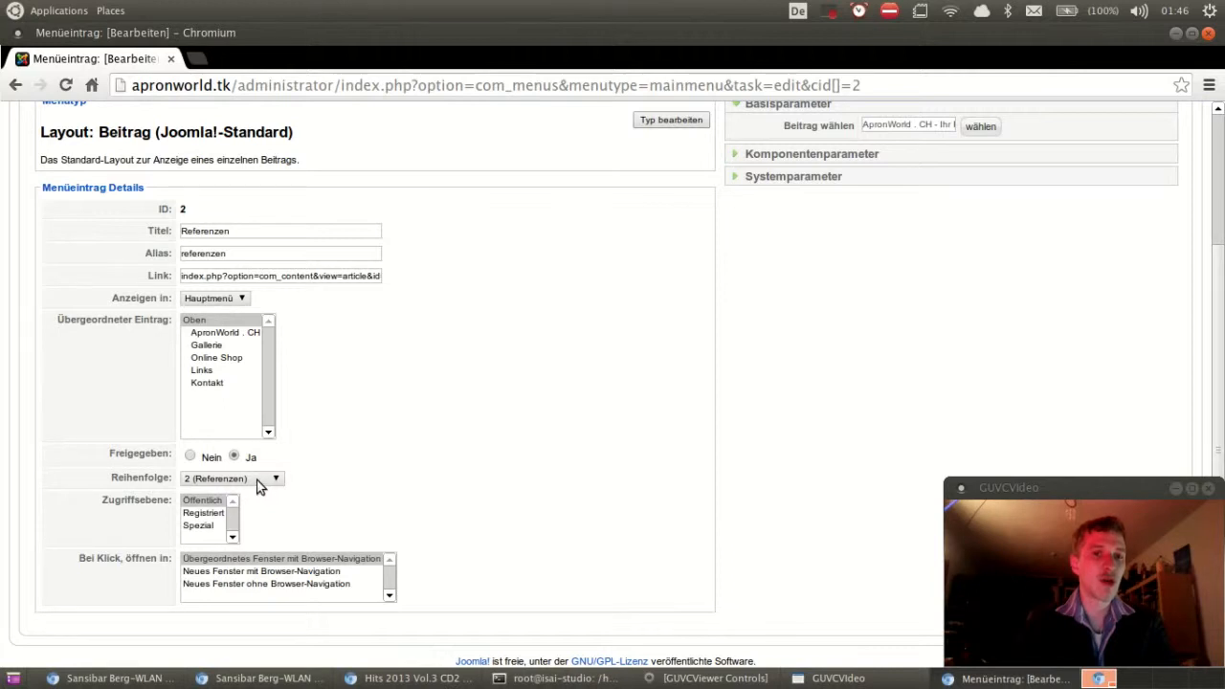
pyautogui.scroll(3, 566, 500)
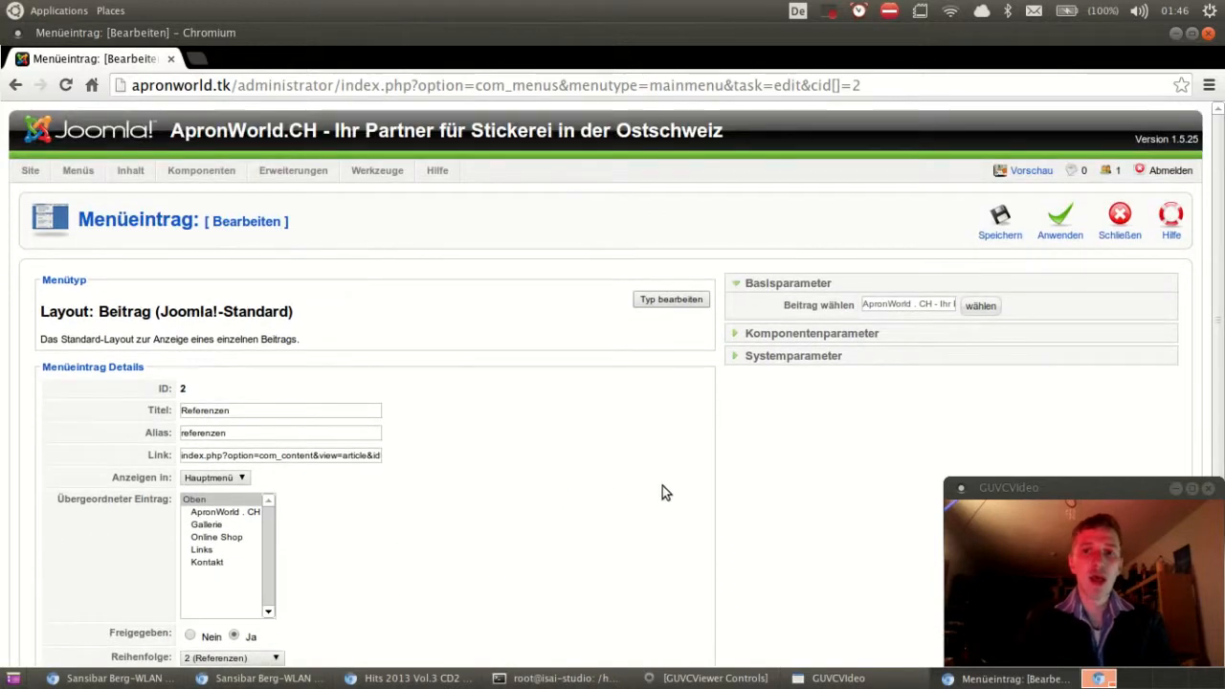
pyautogui.click(792, 337)
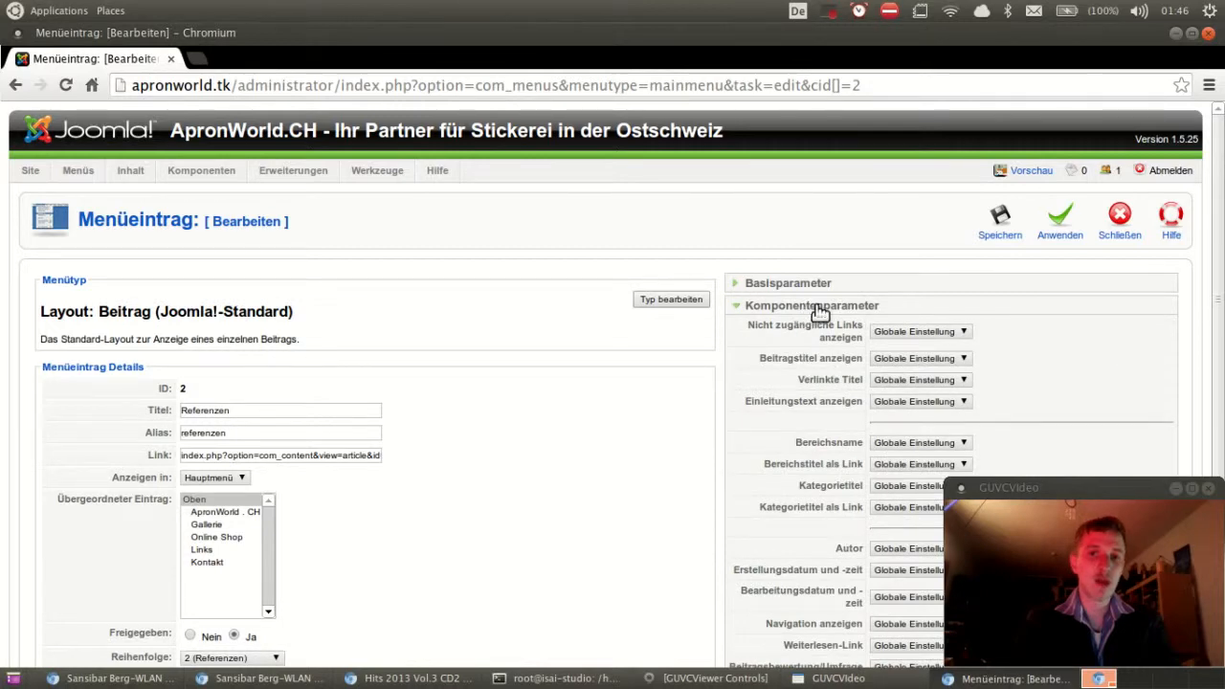
pyautogui.scroll(-2, 816, 368)
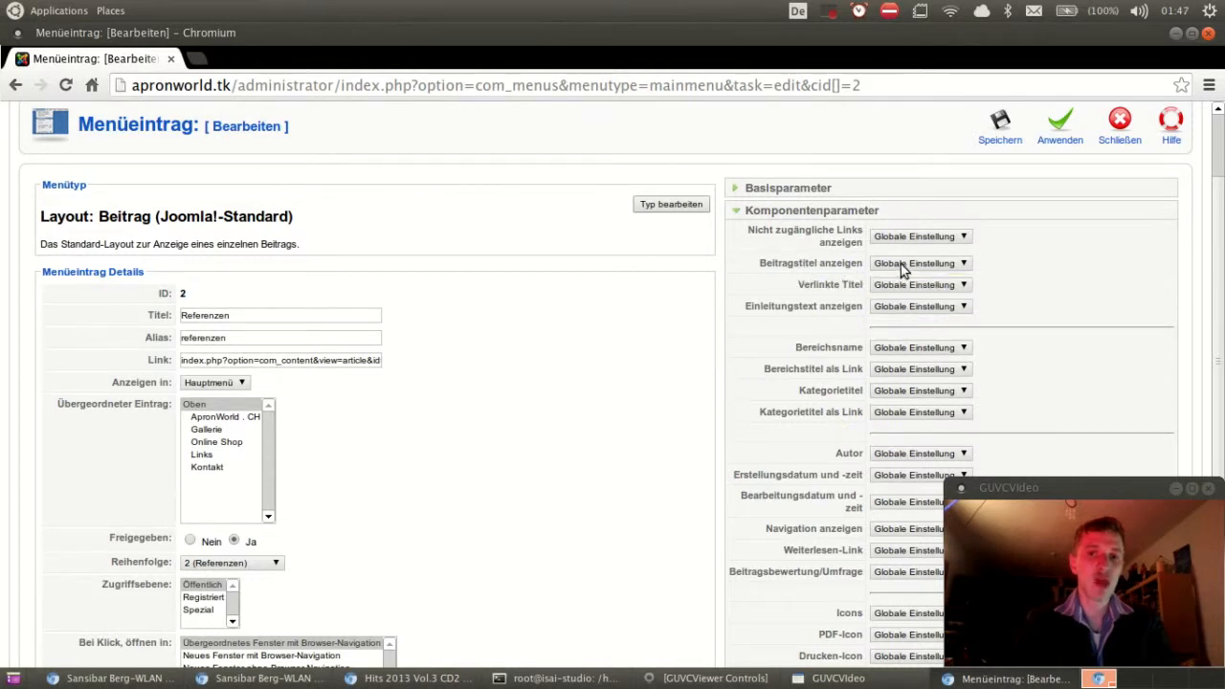
pyautogui.moveTo(760, 237)
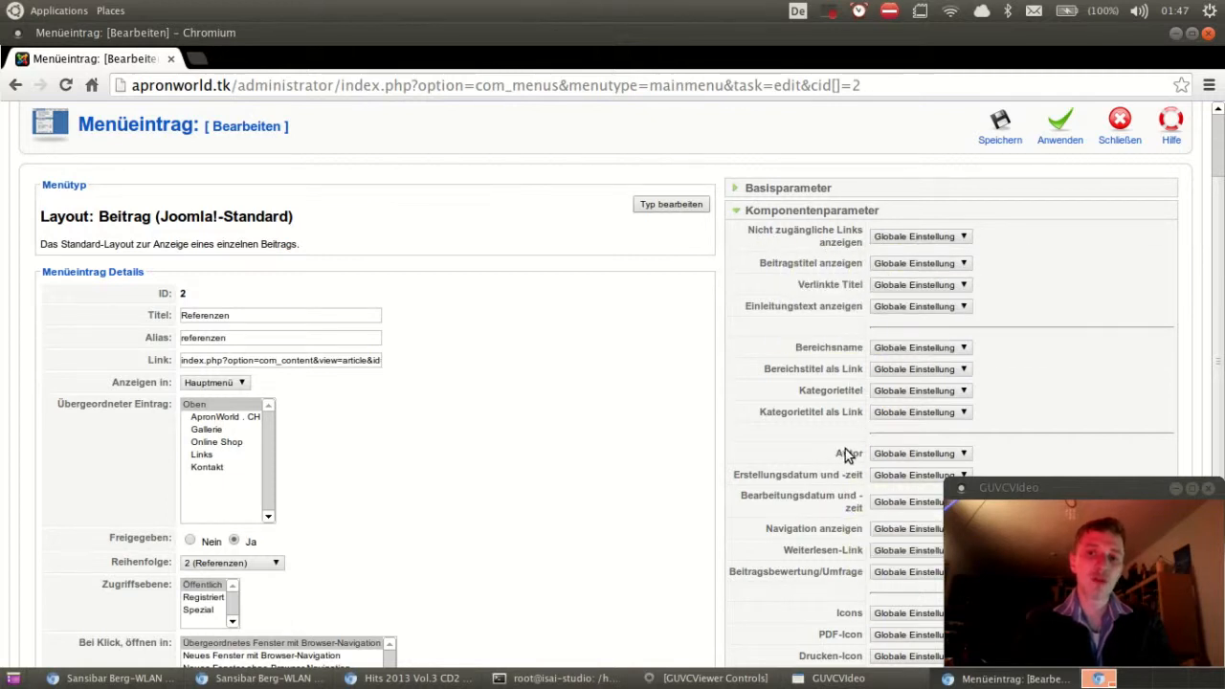
pyautogui.scroll(-1, 855, 476)
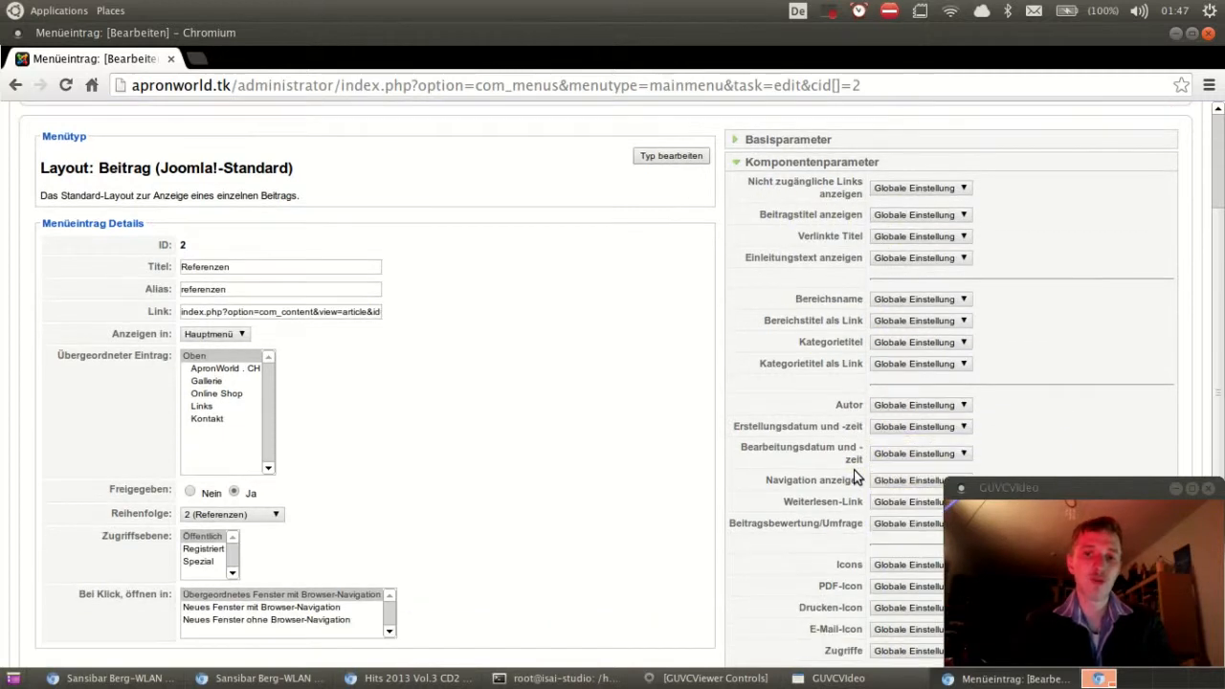
pyautogui.scroll(-2, 855, 476)
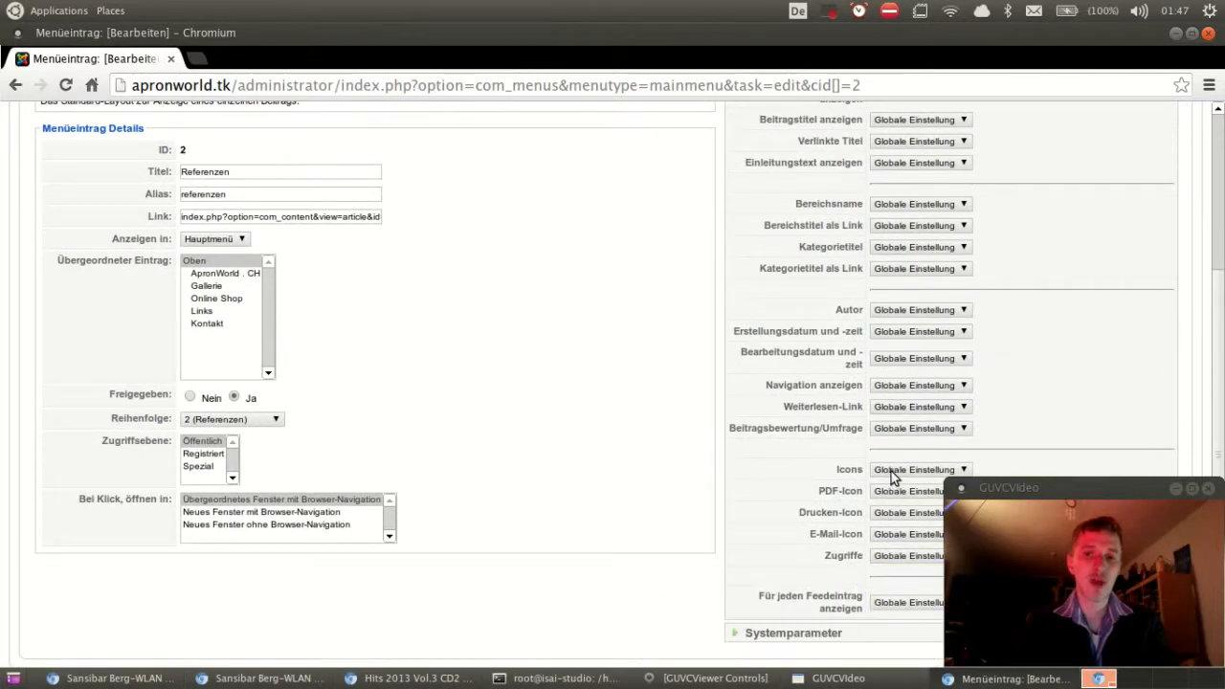
pyautogui.scroll(5, 785, 474)
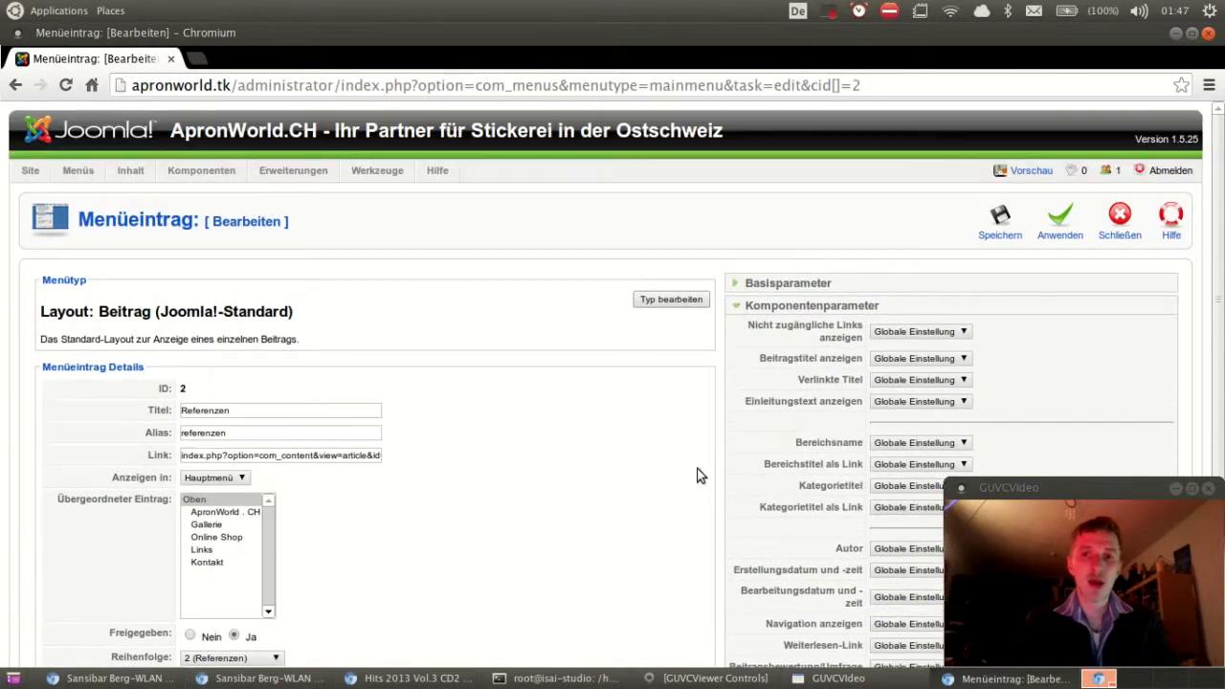
pyautogui.click(768, 312)
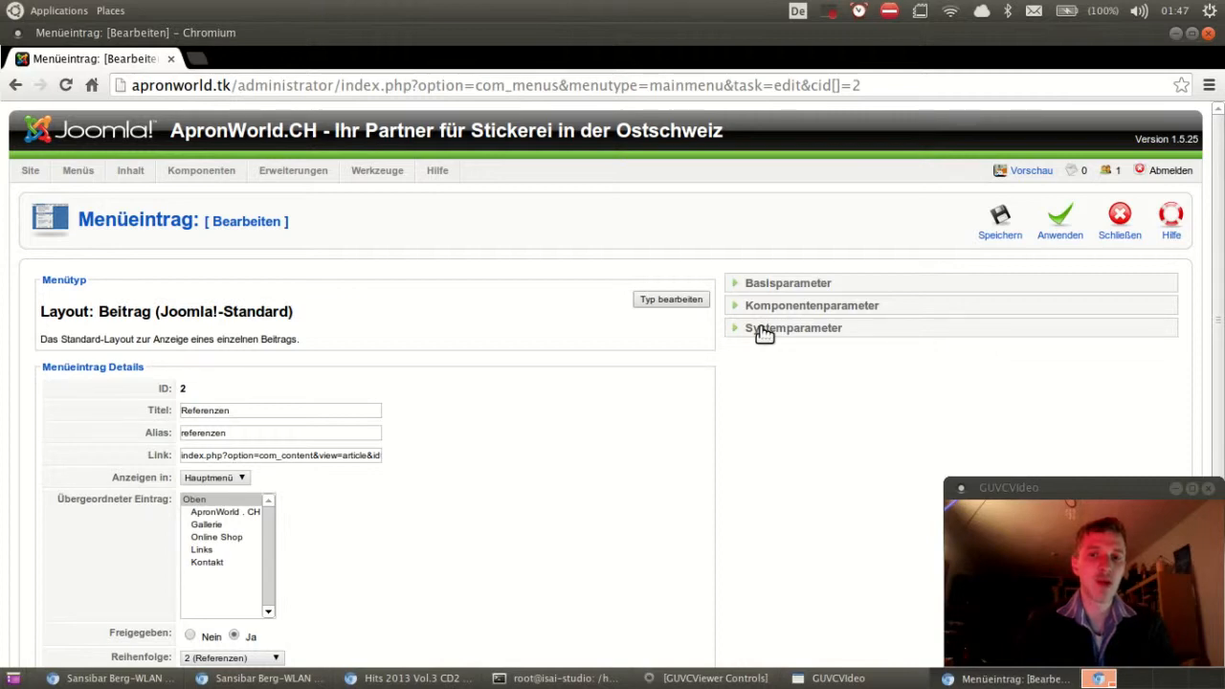
pyautogui.click(762, 331)
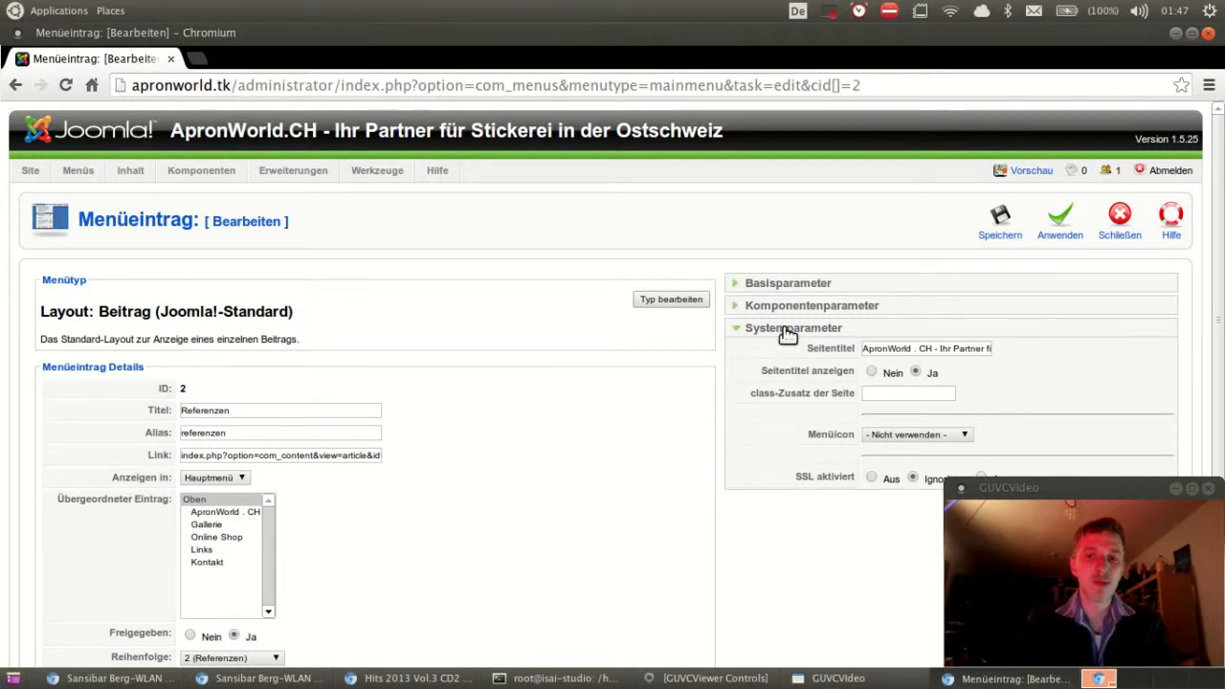
pyautogui.click(787, 331)
pyautogui.click(783, 284)
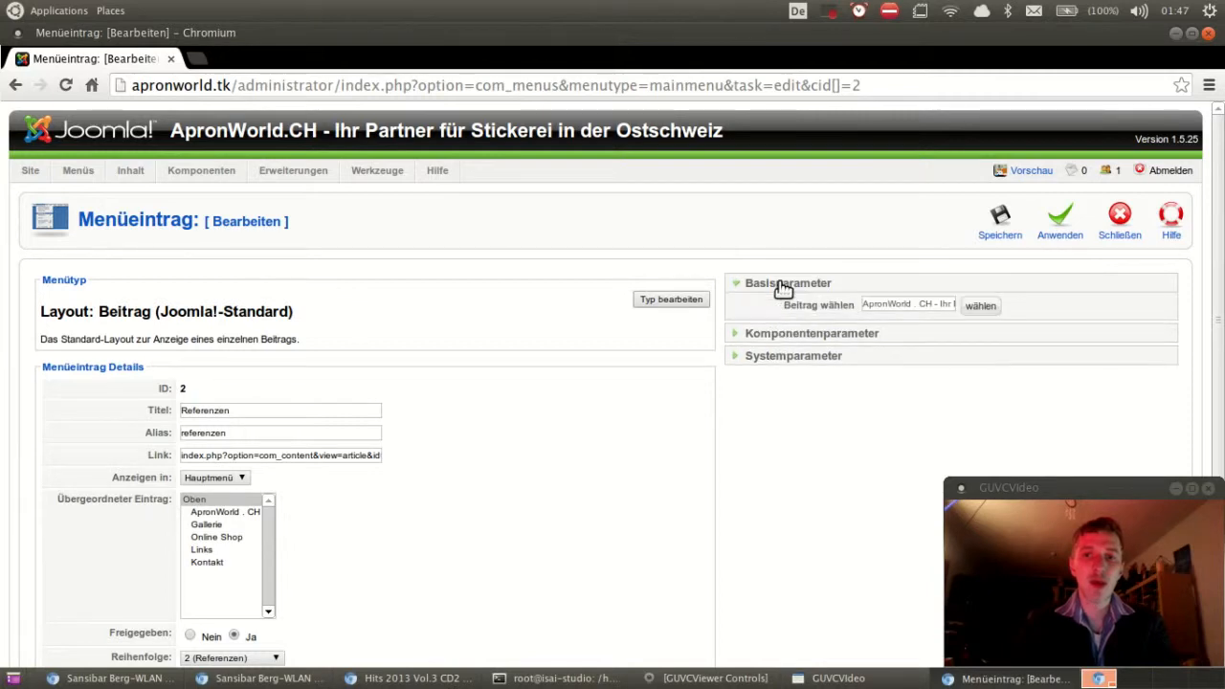
pyautogui.scroll(-1, 632, 330)
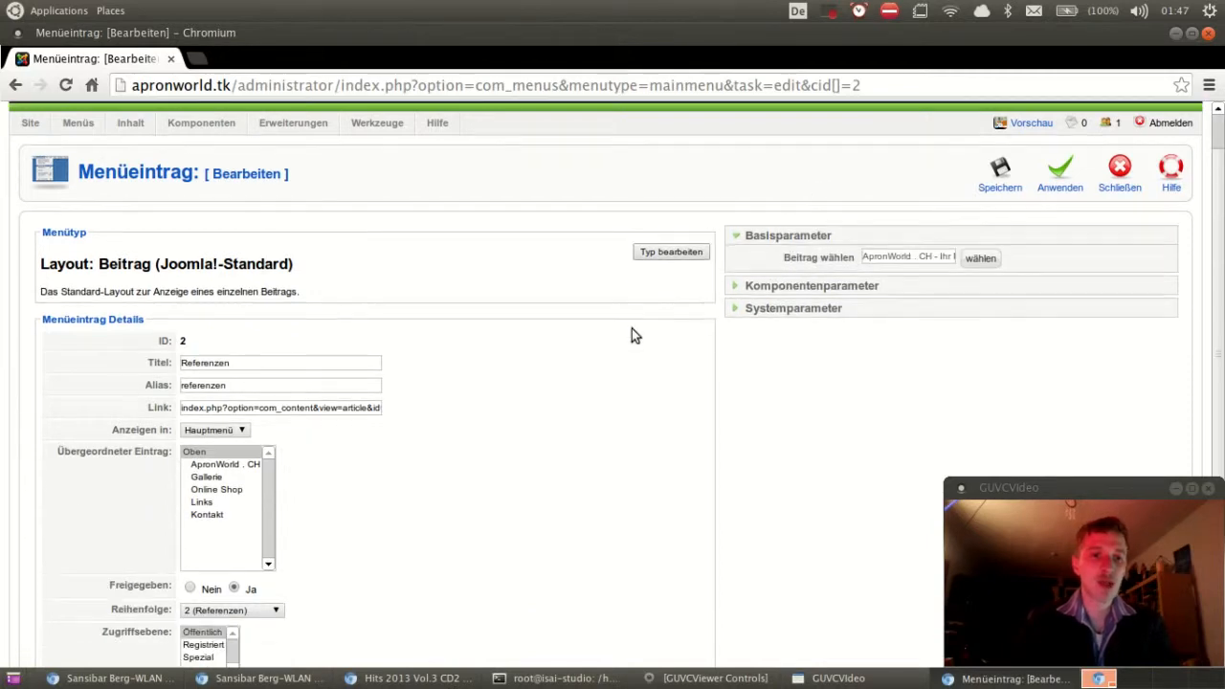
pyautogui.scroll(1, 631, 330)
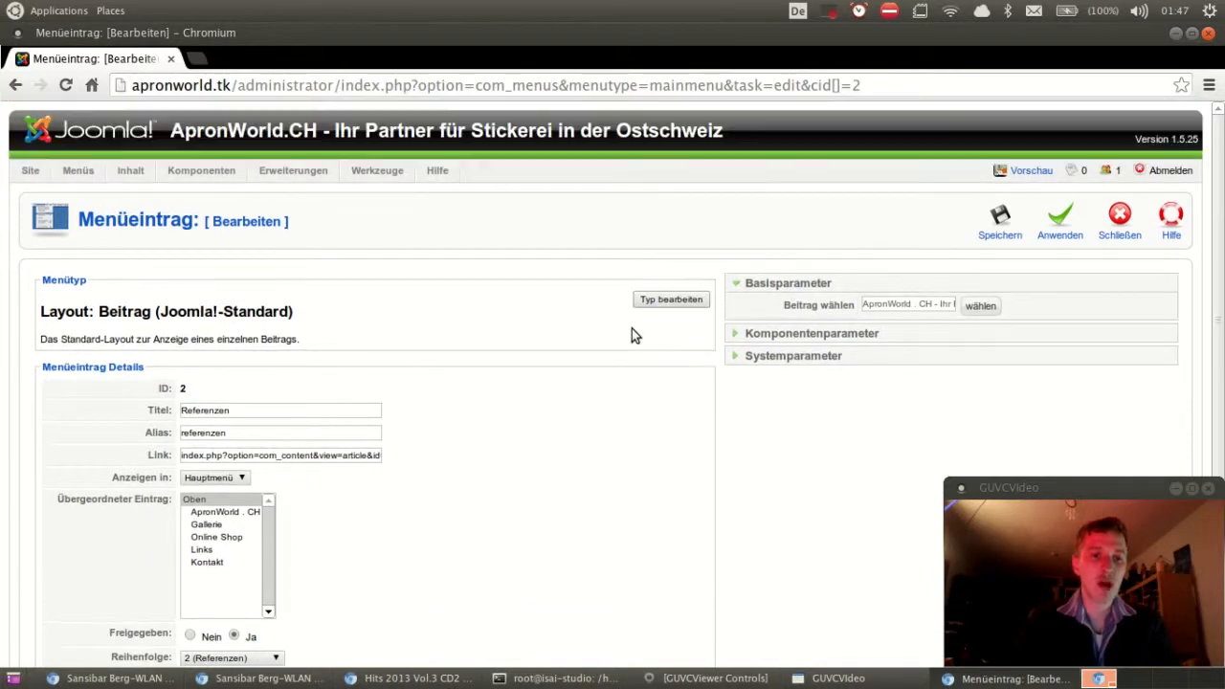
# Step: Close the Referenzen item unchanged and start a new Hauptmenü item
pyautogui.click(1122, 237)
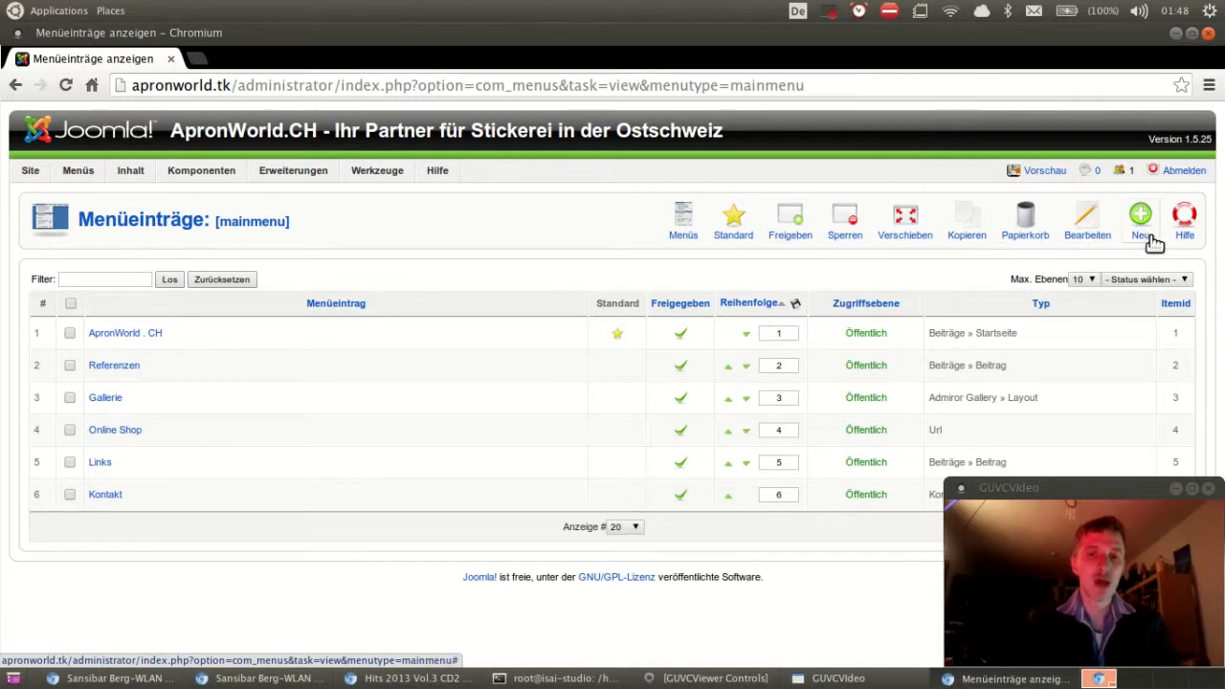
pyautogui.click(1148, 238)
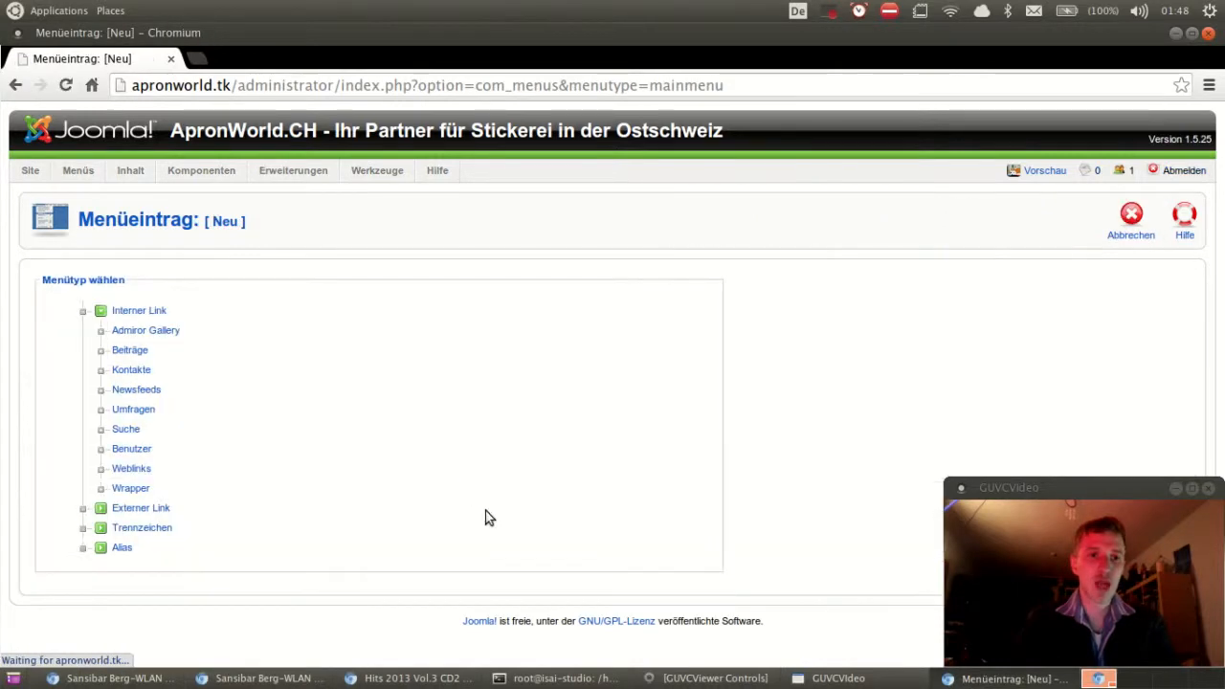
# Step: Give the new item the Beitrag (Joomla!-Standard) layout, leaving article, title and alias empty
pyautogui.click(129, 350)
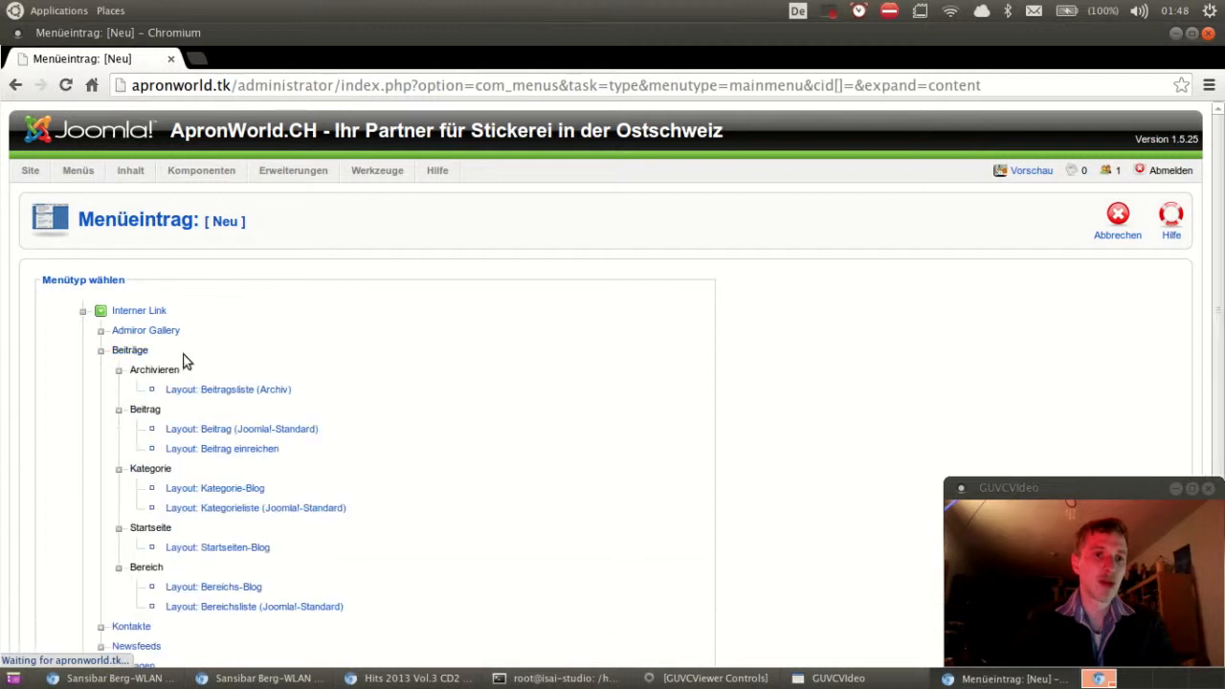
pyautogui.click(292, 433)
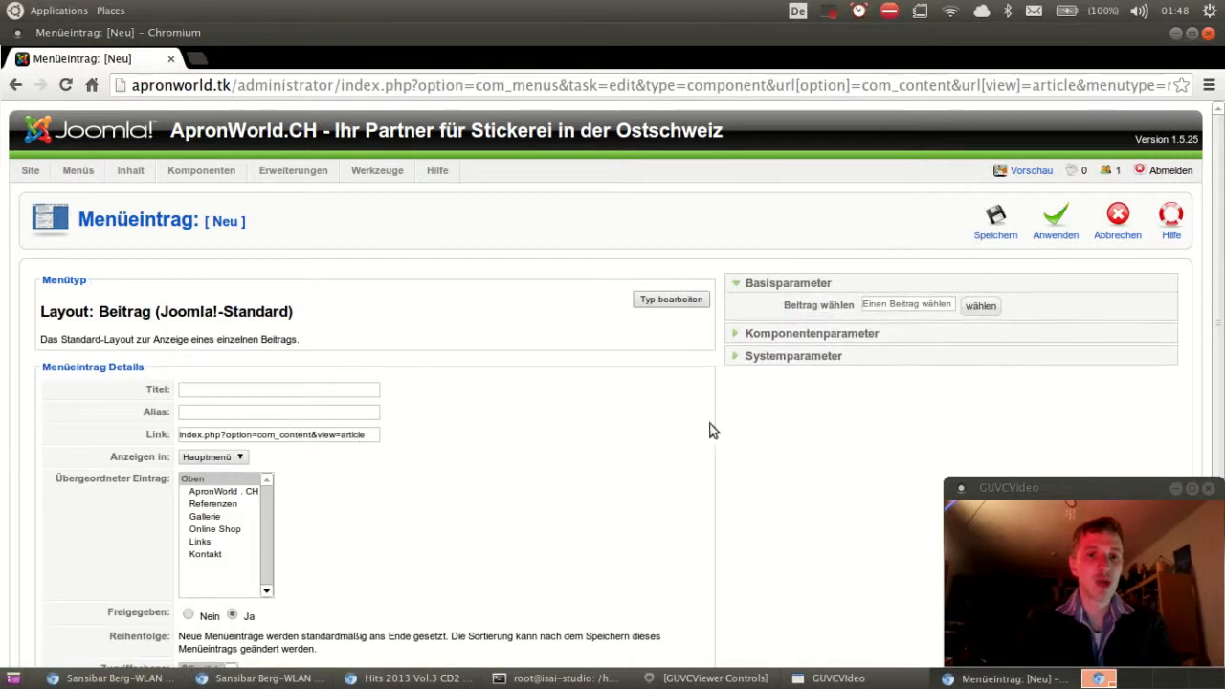
pyautogui.click(979, 307)
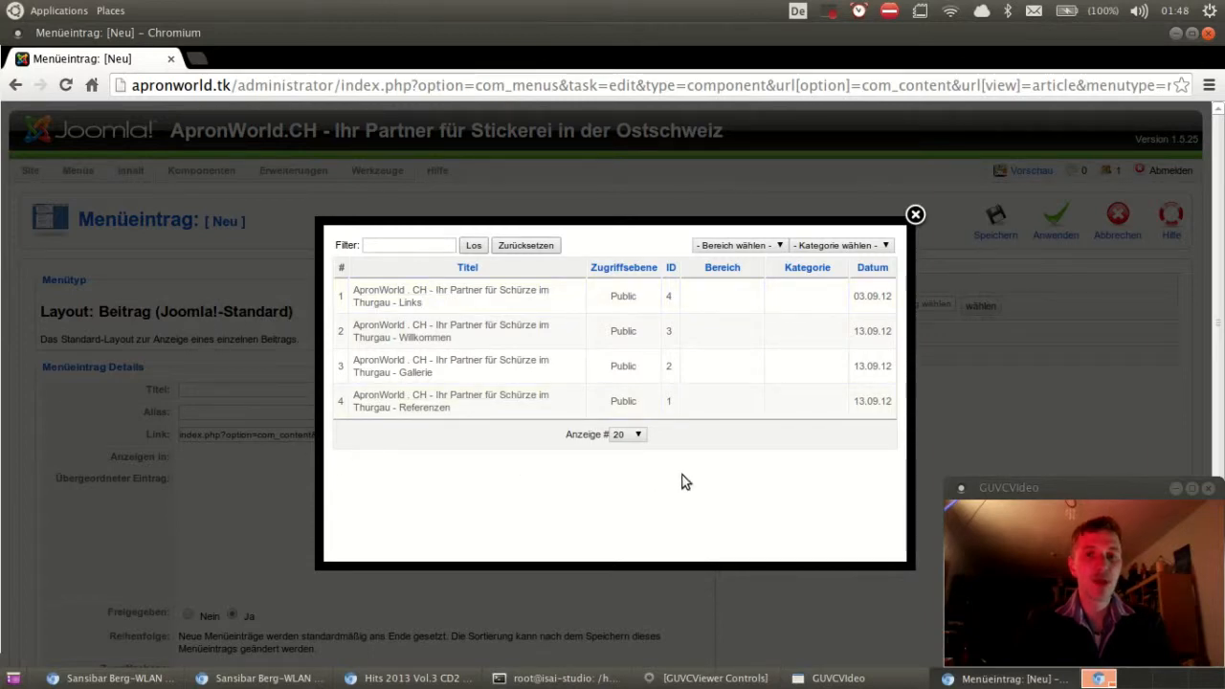
pyautogui.click(916, 217)
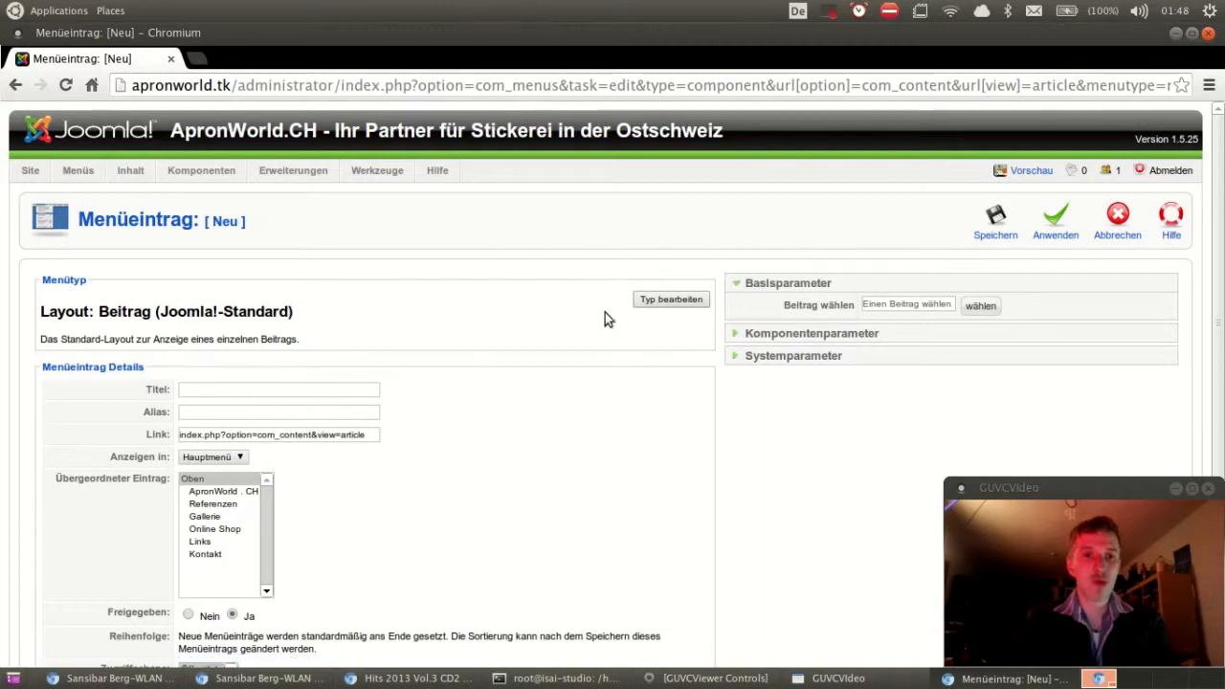
pyautogui.click(241, 389)
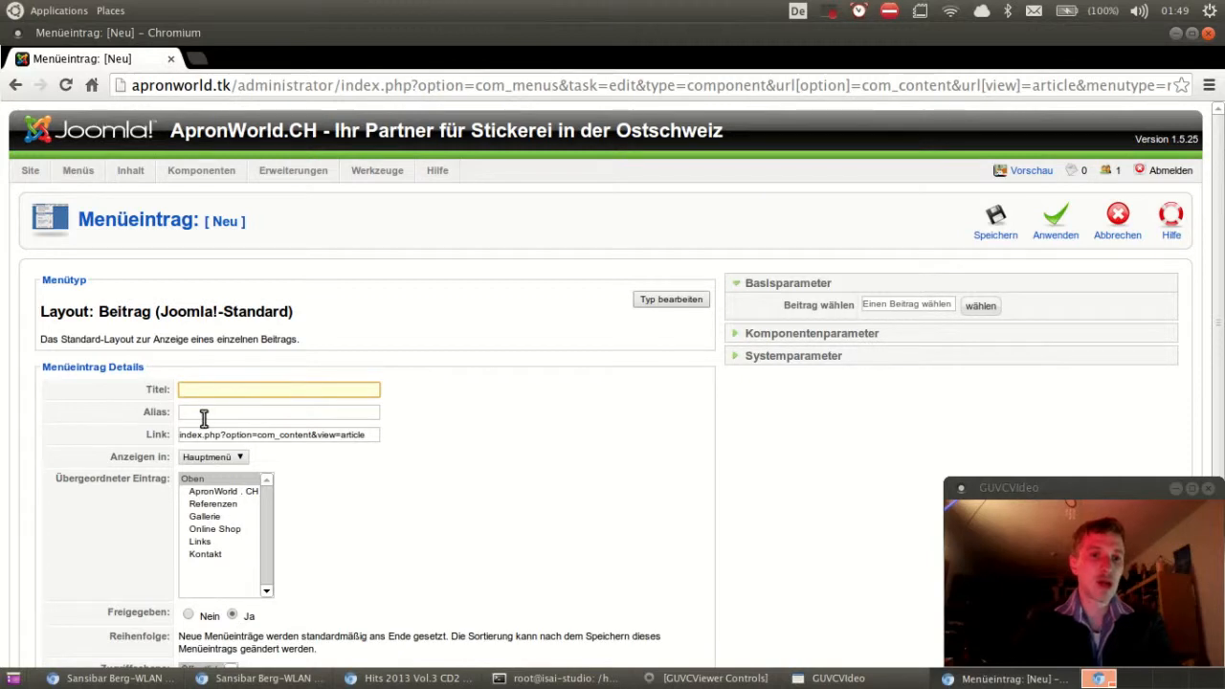
pyautogui.click(203, 417)
pyautogui.scroll(-3, 500, 470)
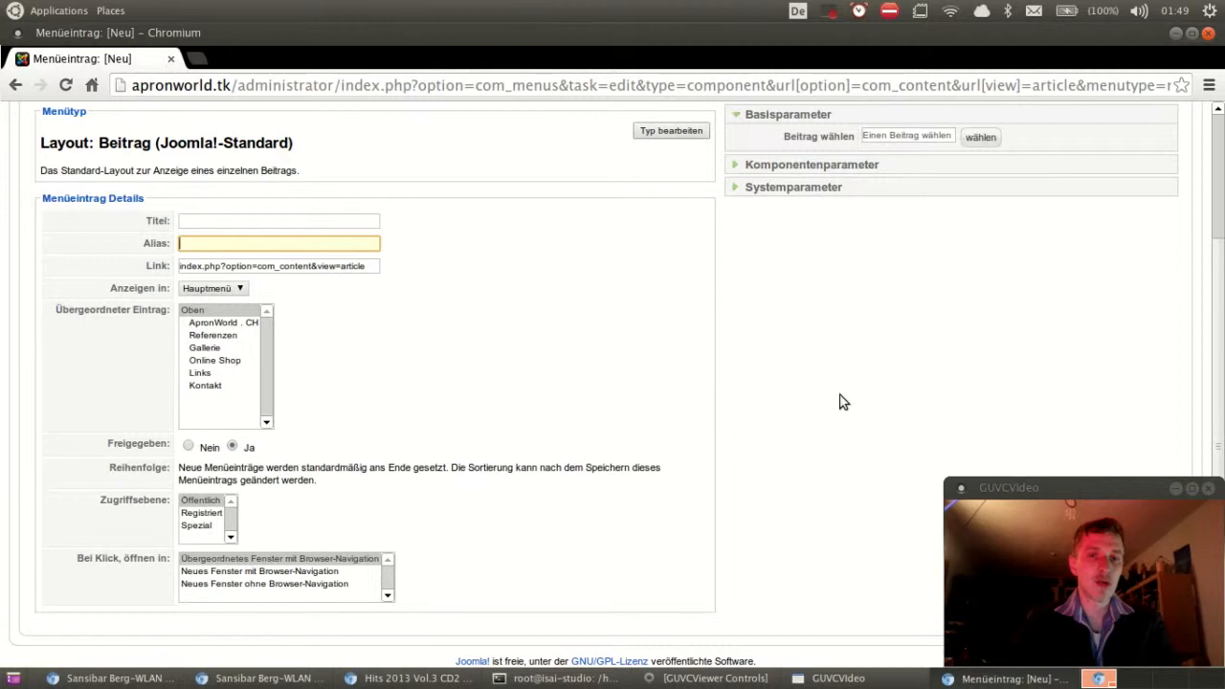
pyautogui.scroll(3, 840, 402)
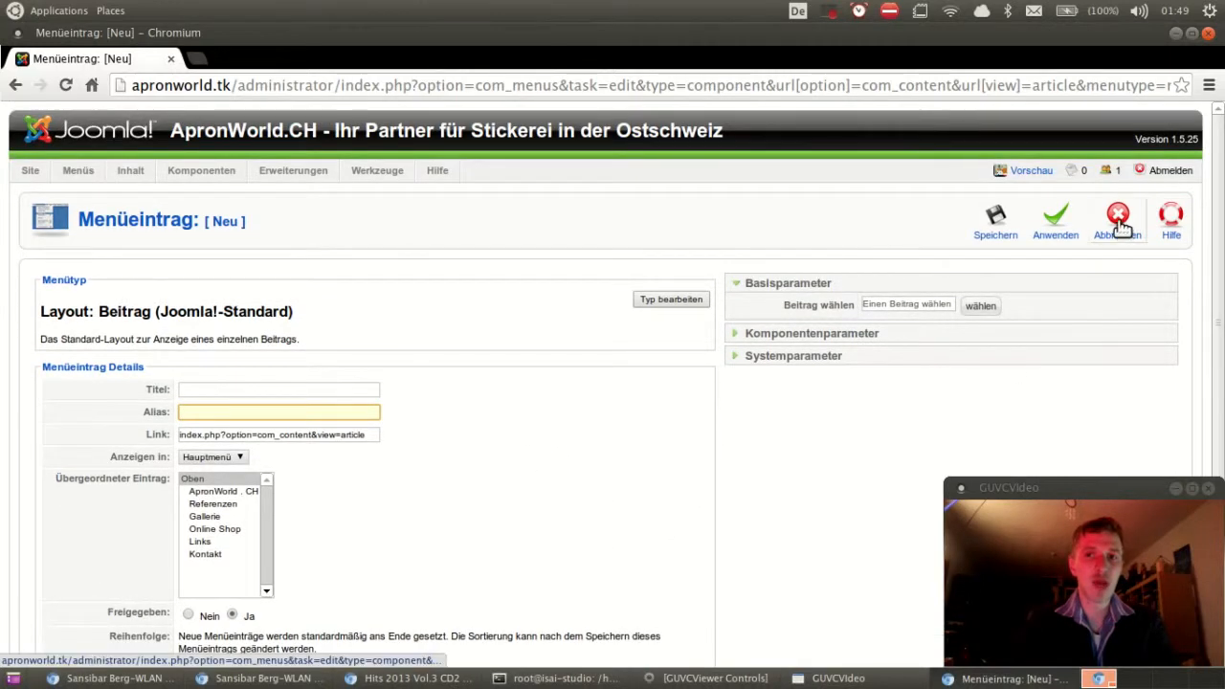
# Step: Cancel the new menu item and preview the ApronWorld site in a new tab
pyautogui.click(1117, 218)
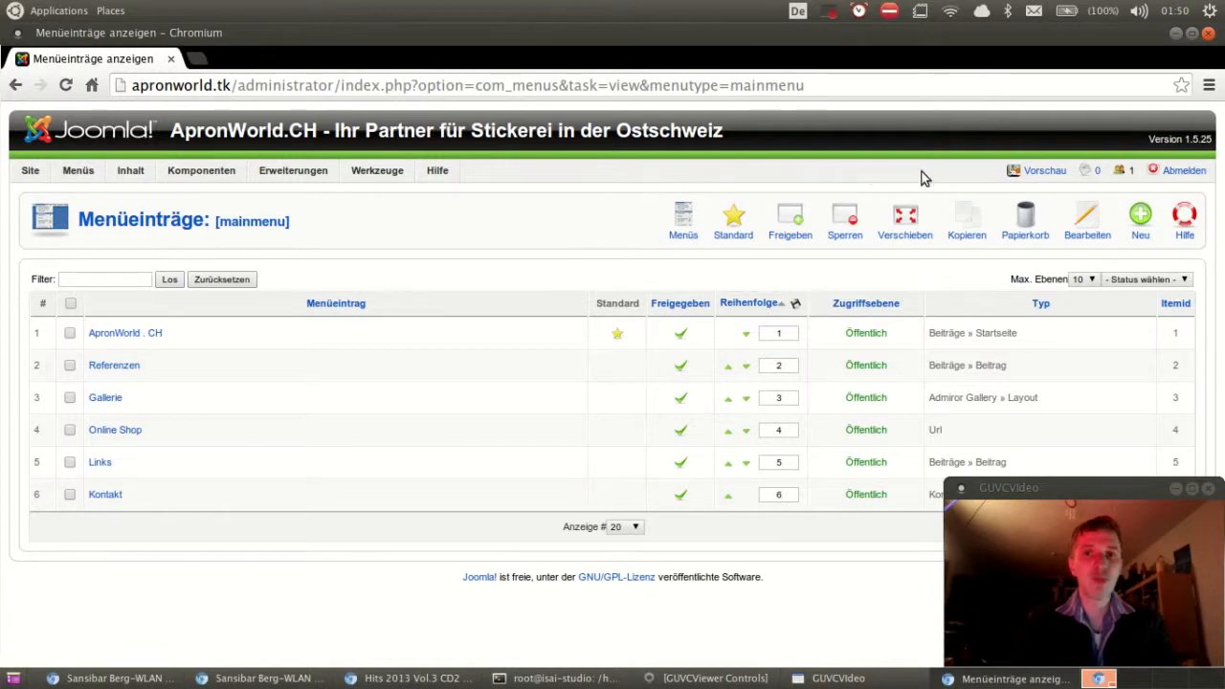
pyautogui.click(1045, 172)
pyautogui.scroll(-3, 1044, 191)
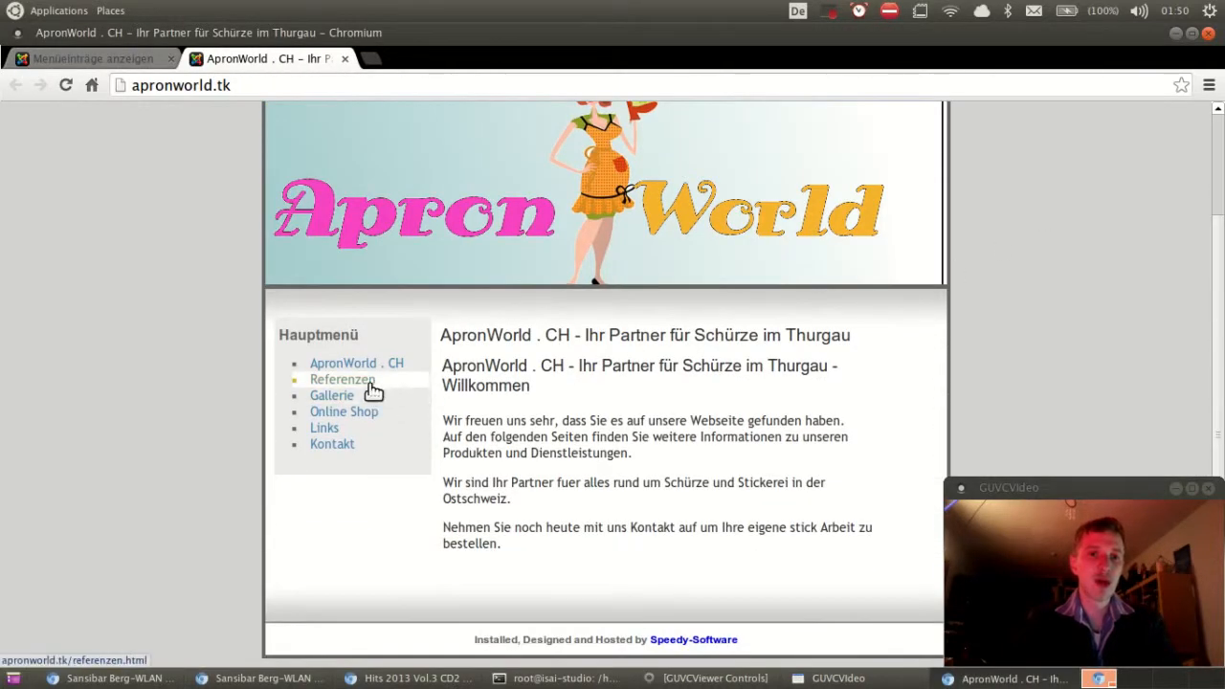
# Step: View the Referenzen page on the site, then close the preview tab
pyautogui.click(360, 381)
pyautogui.scroll(-1, 555, 410)
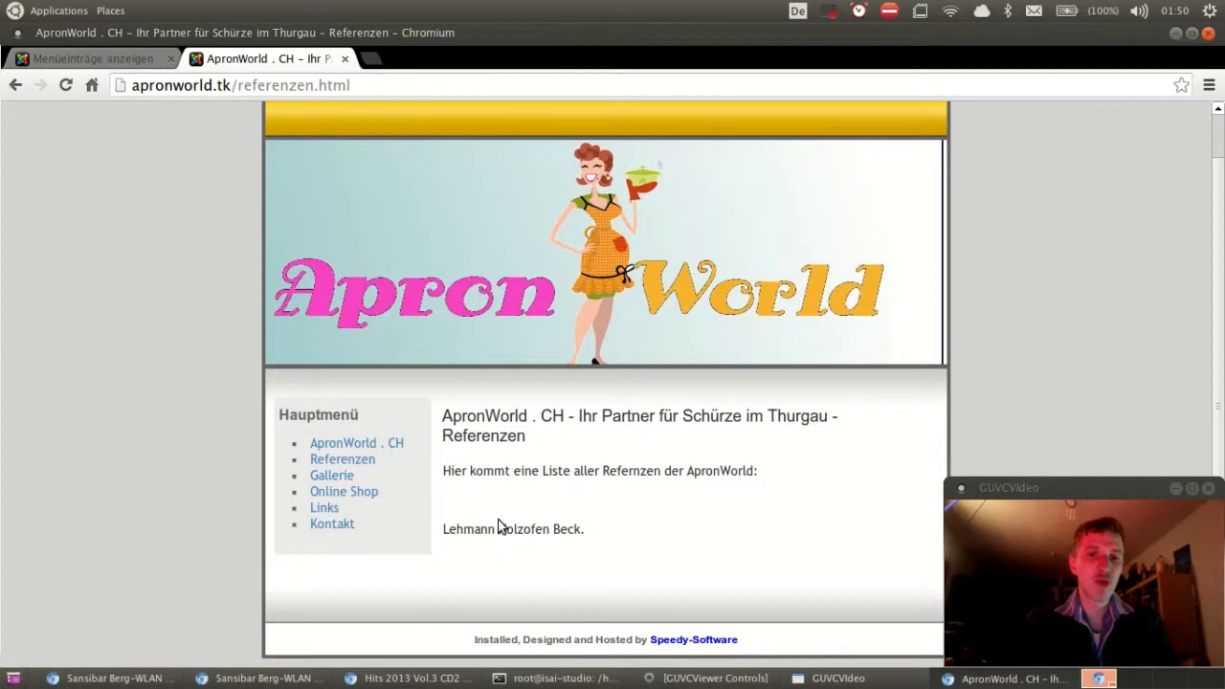
pyautogui.click(346, 60)
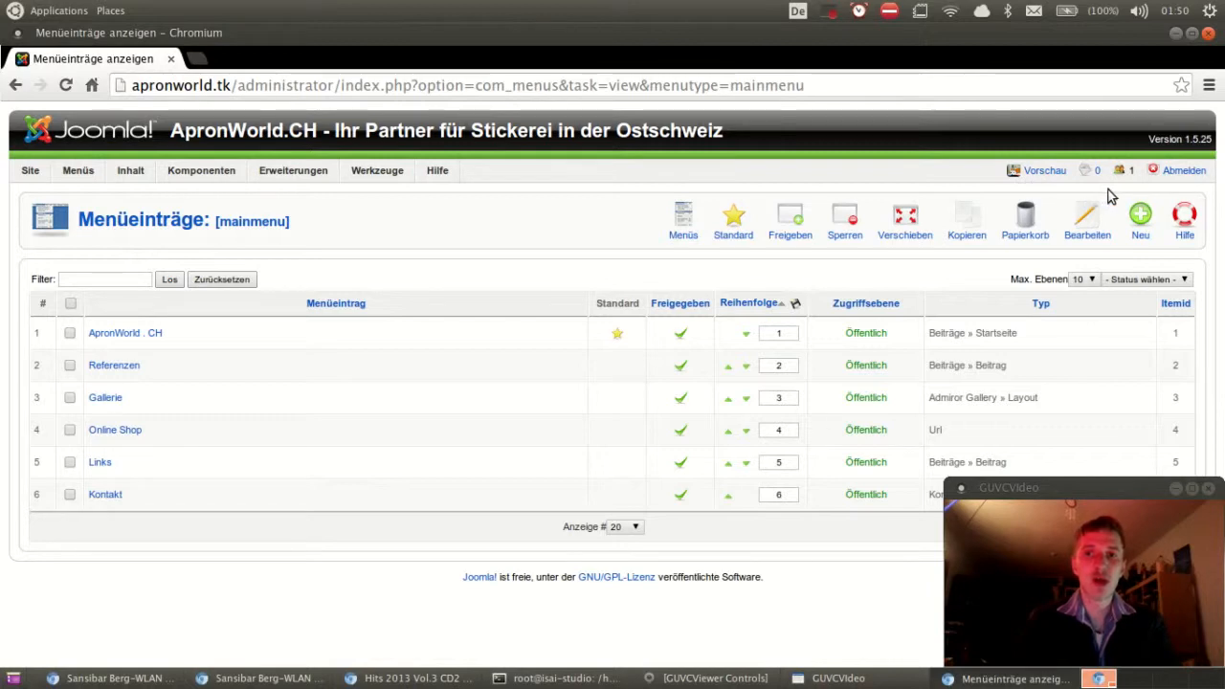
# Step: Log out of the Joomla administrator and return to the New Tab page
pyautogui.click(1187, 175)
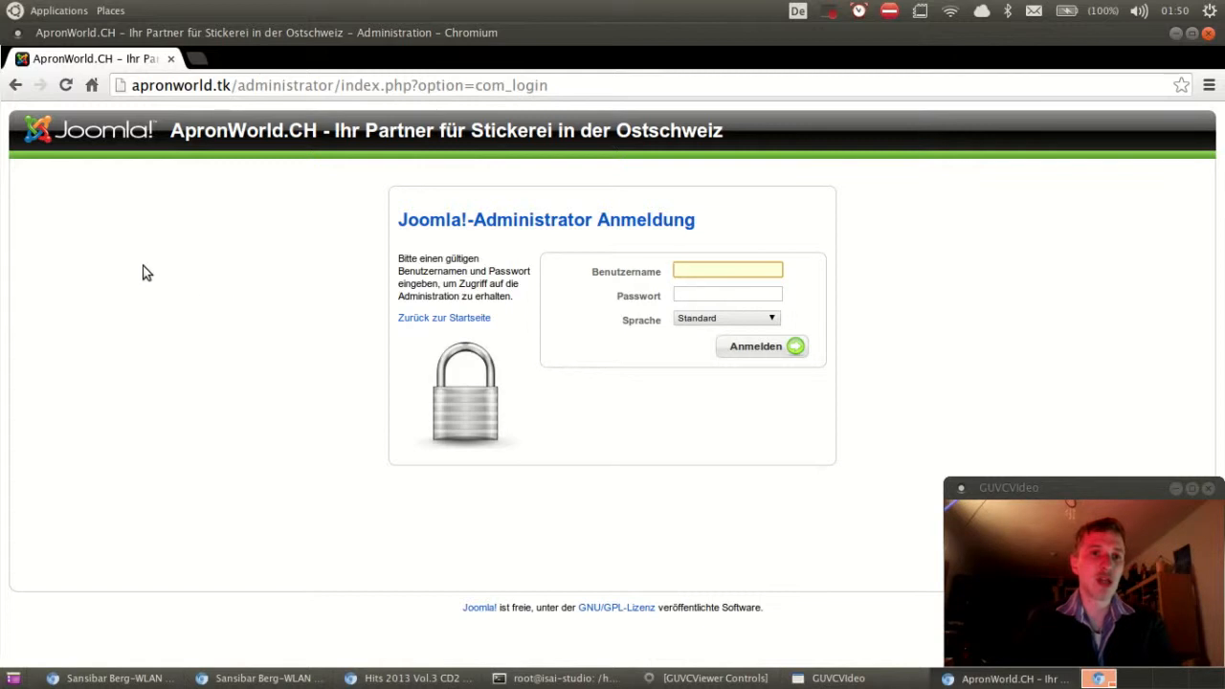
pyautogui.rightClick(16, 87)
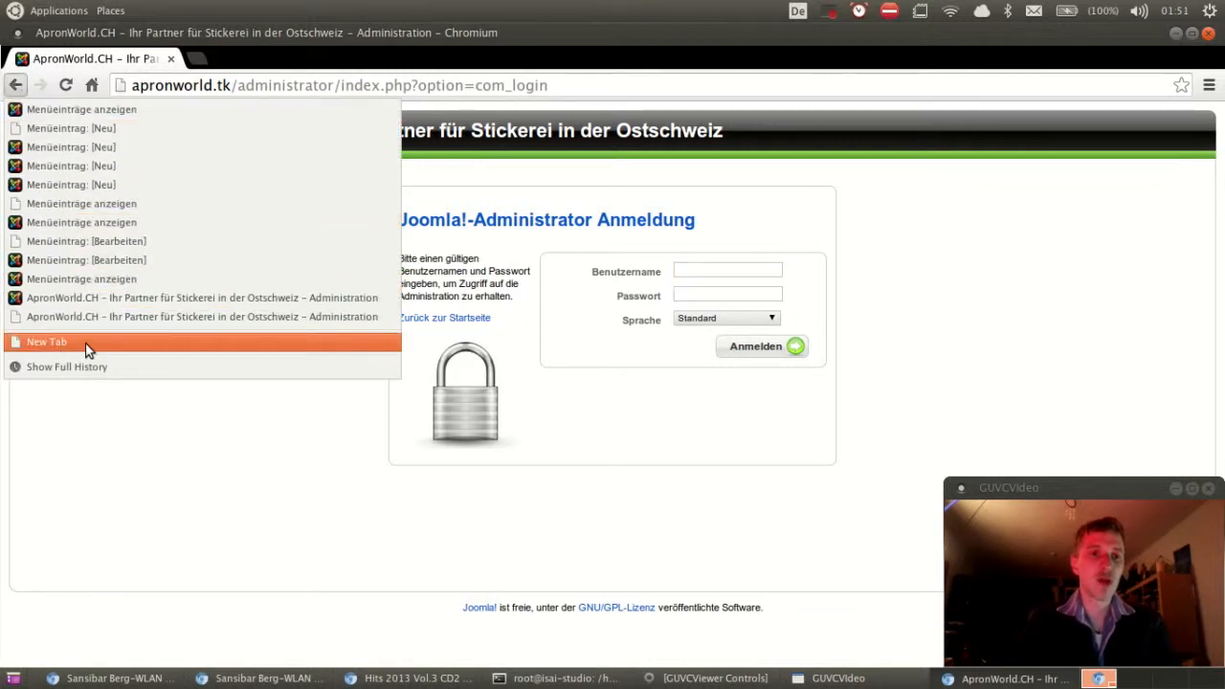
pyautogui.click(86, 347)
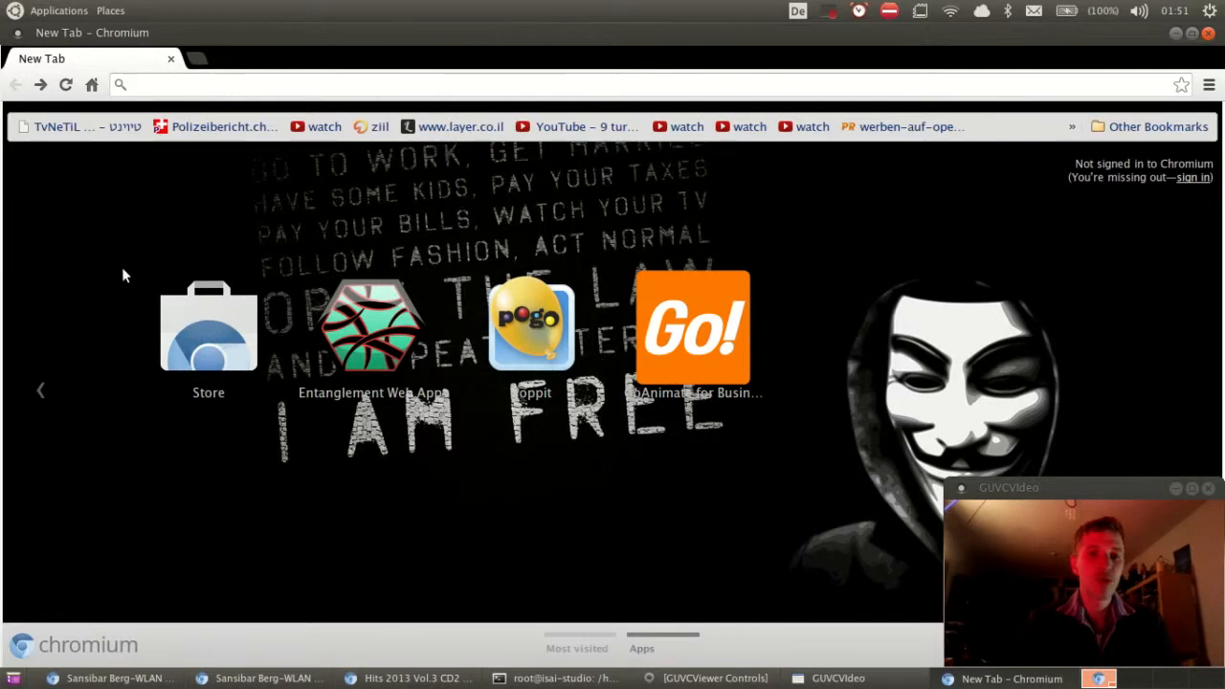